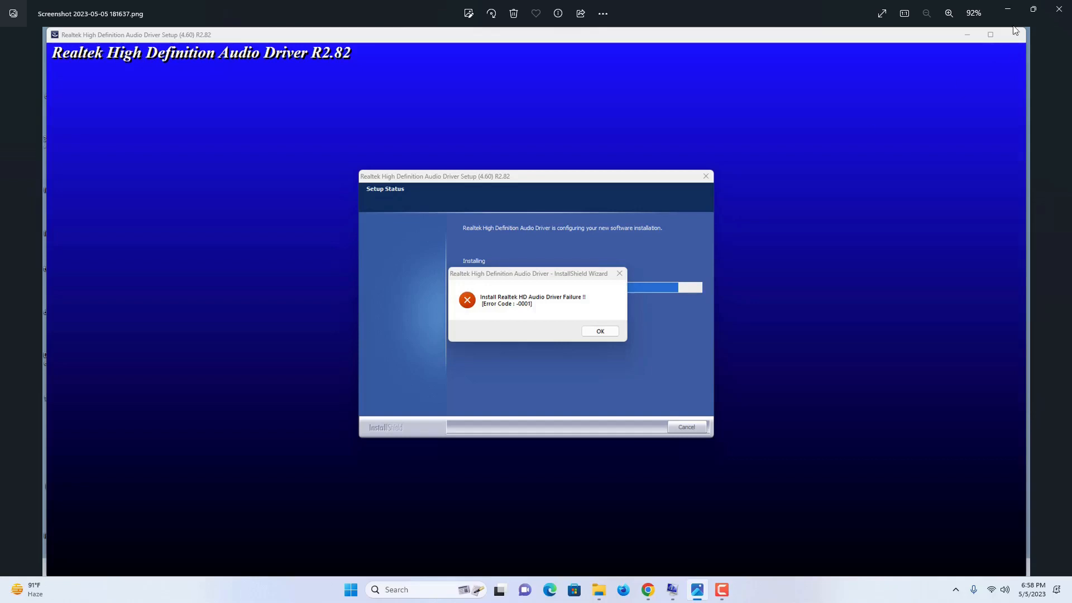
Minimize the Realtek installer error screenshot and refresh the desktop.
click(1005, 10)
right_click(420, 155)
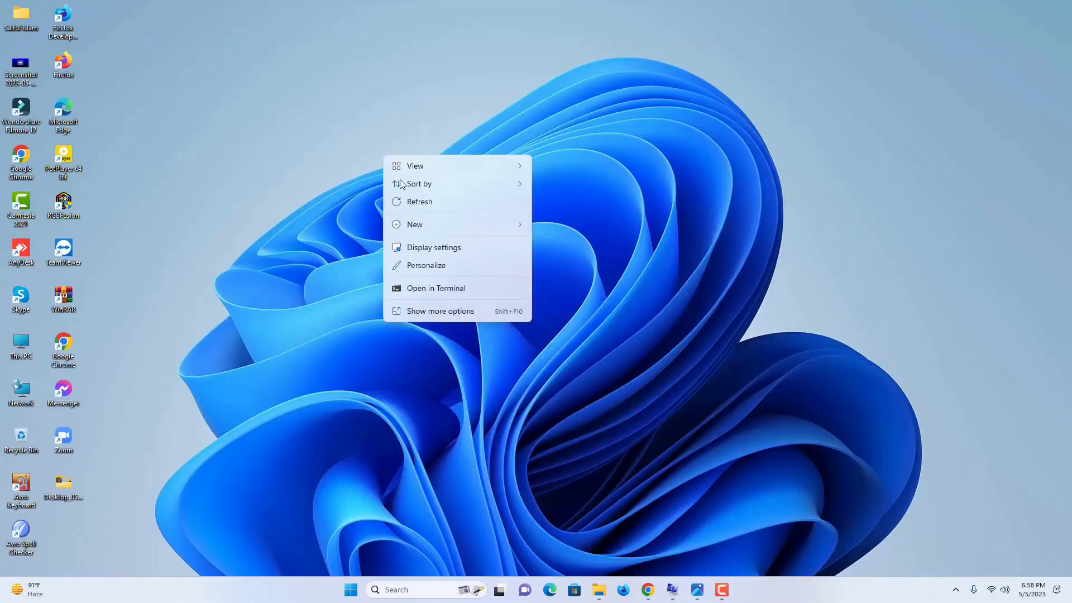
click(419, 204)
Switch to Chrome and search Google for "realtek audio driver" in a new tab.
click(599, 591)
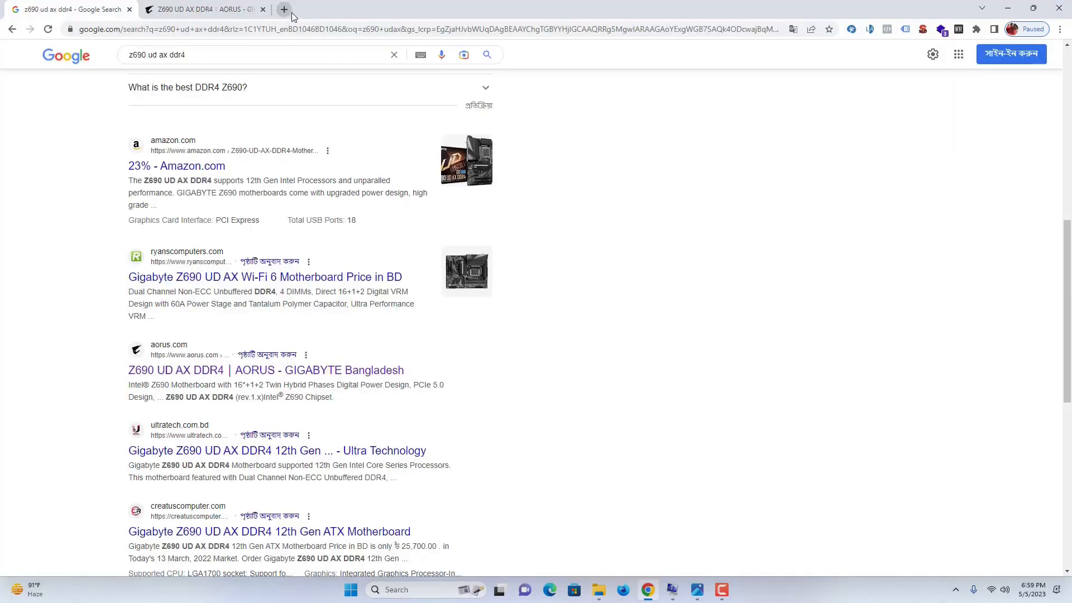
click(283, 9)
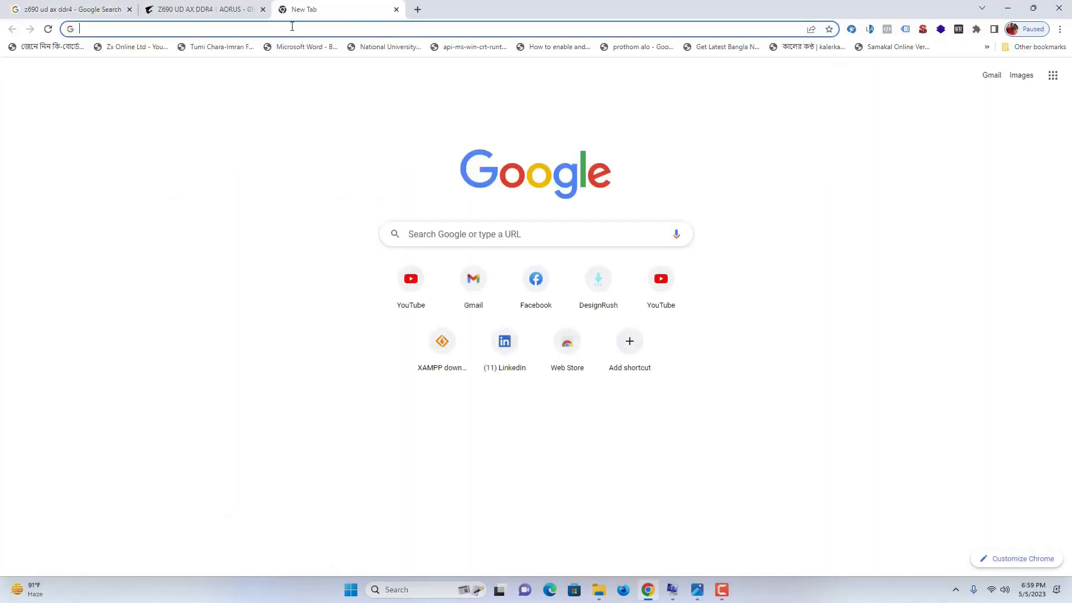
click(292, 26)
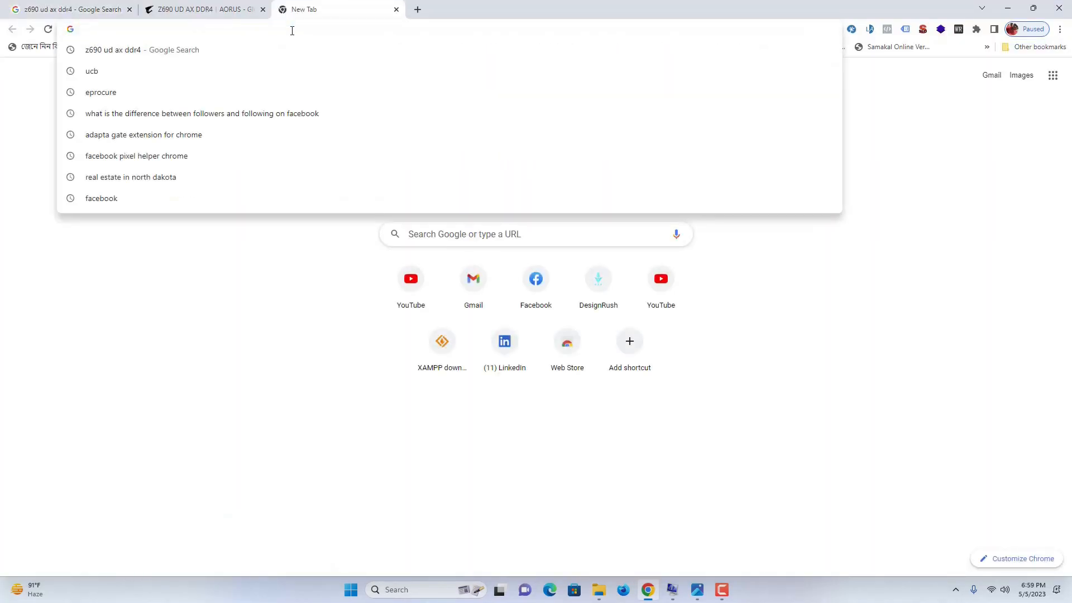
text(rea)
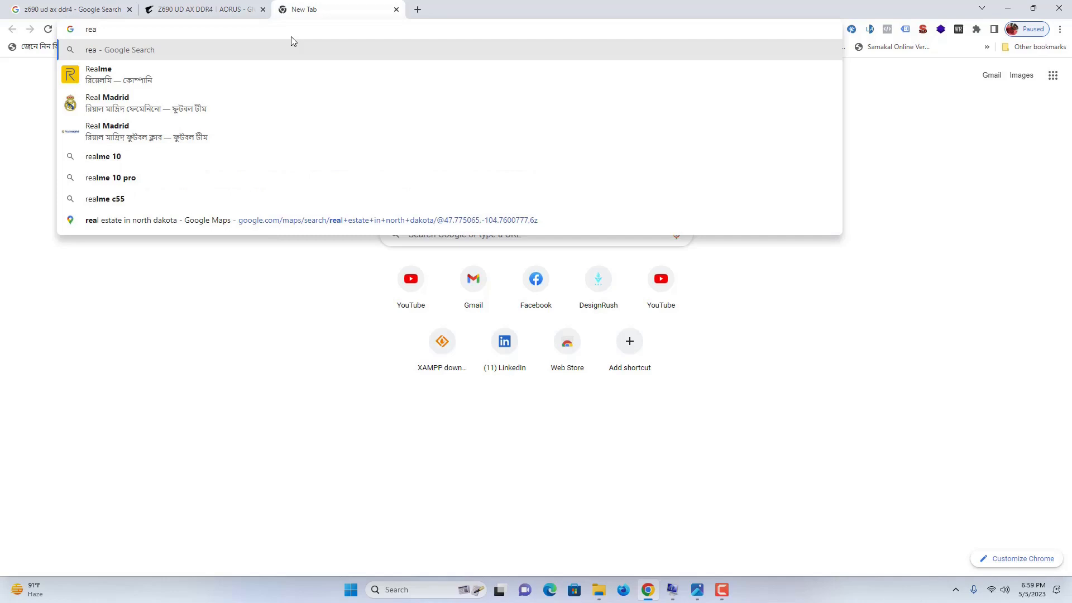
text(lte)
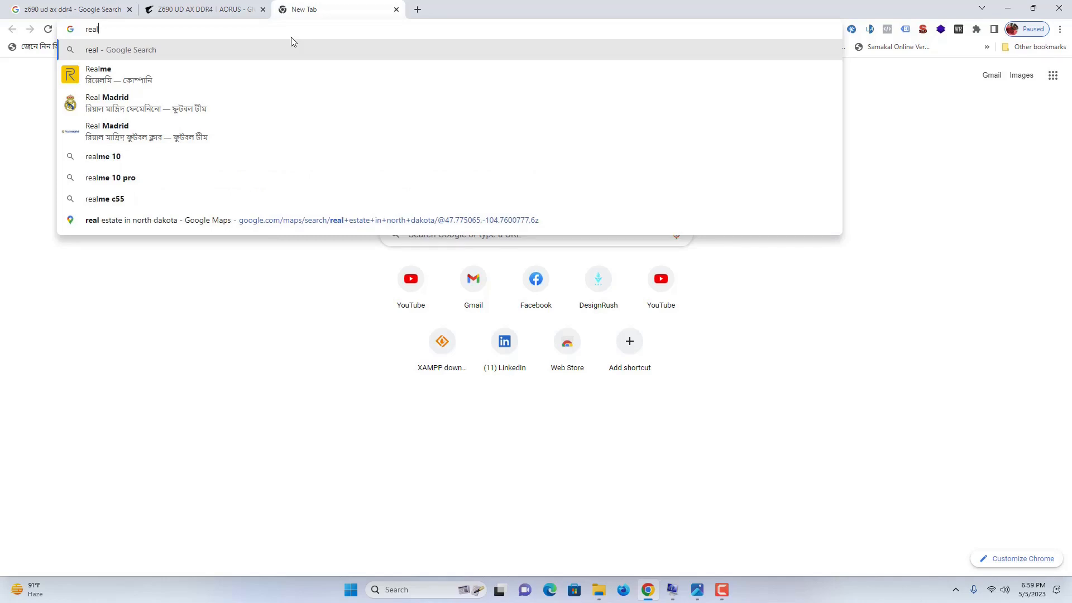
click(258, 71)
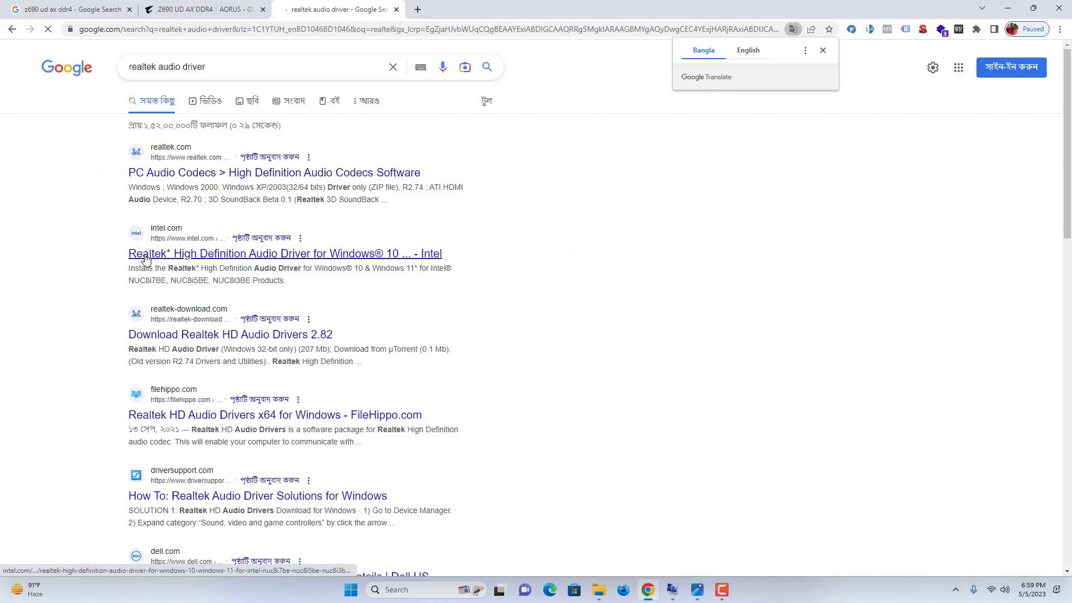
Open Realtek's High Definition Audio Codecs Software page from the results and bring up the Windows driver downloads.
click(212, 183)
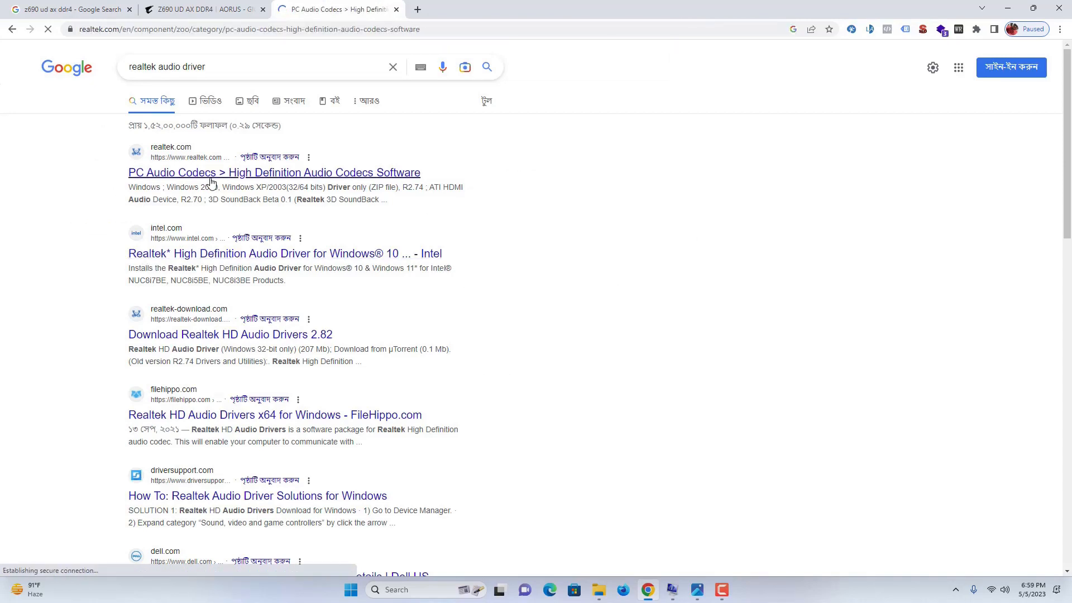
scroll(229, 235, down, 2)
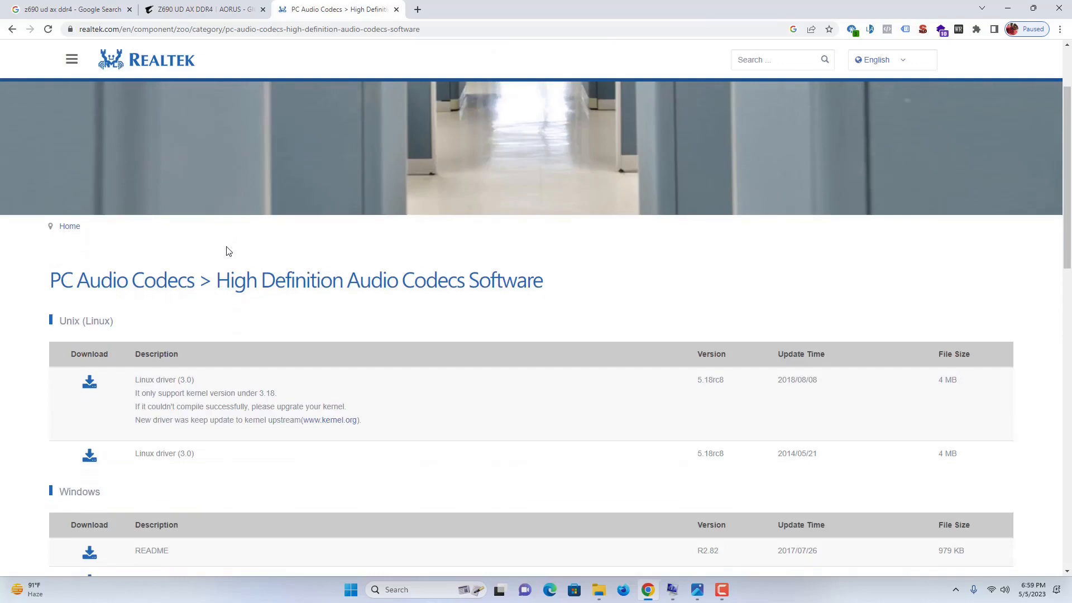
scroll(227, 250, down, 5)
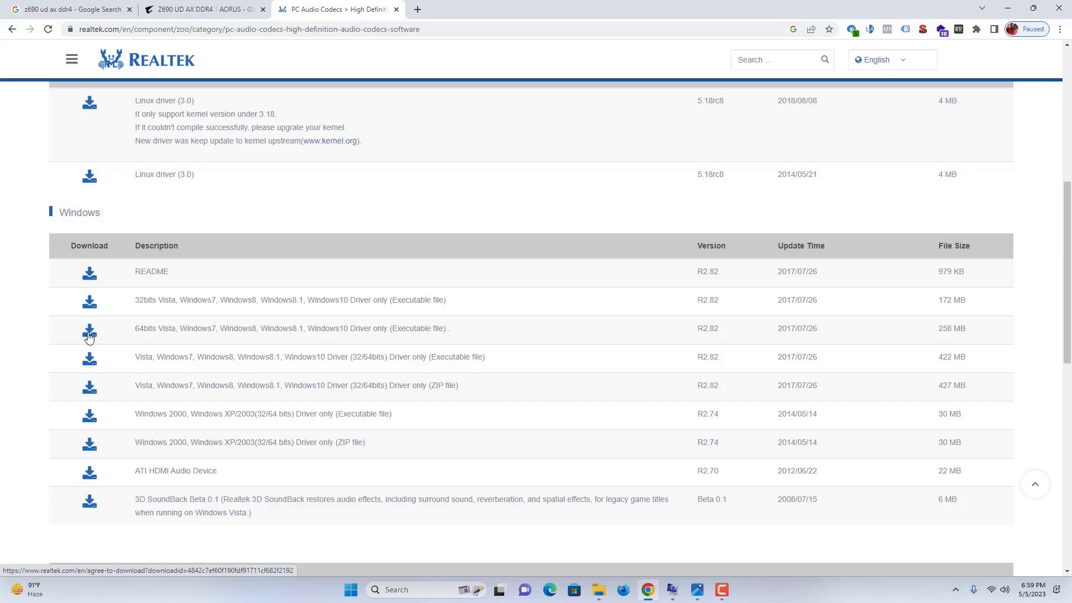
Set 0009-64bit_Win7_Win8_Win81_Win10_R282.exe in the Downloads folder to run as an administrator through its compatibility properties.
click(602, 591)
right_click(168, 128)
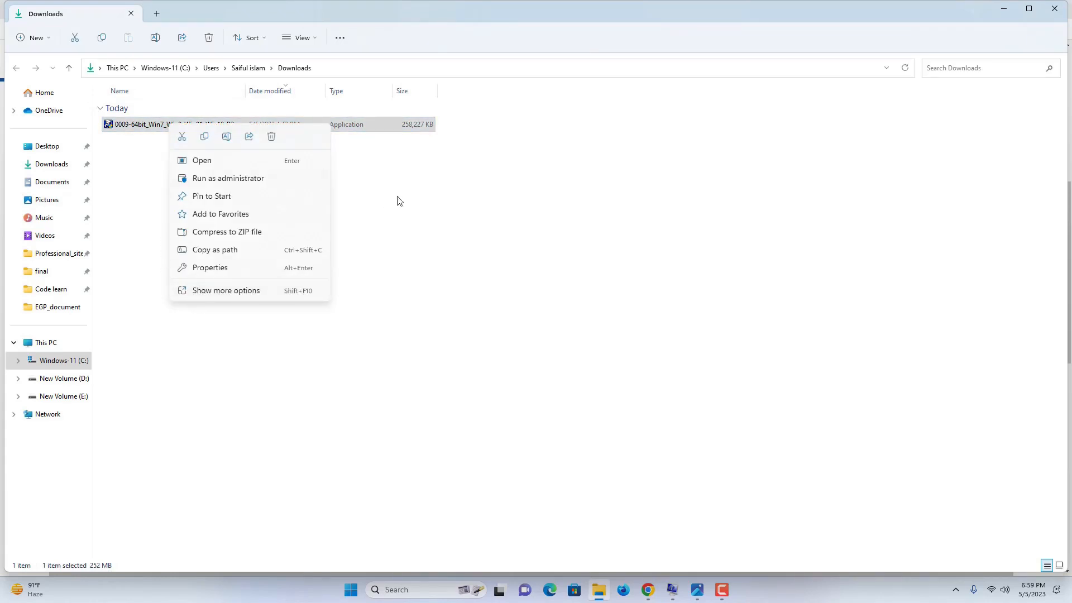
click(513, 201)
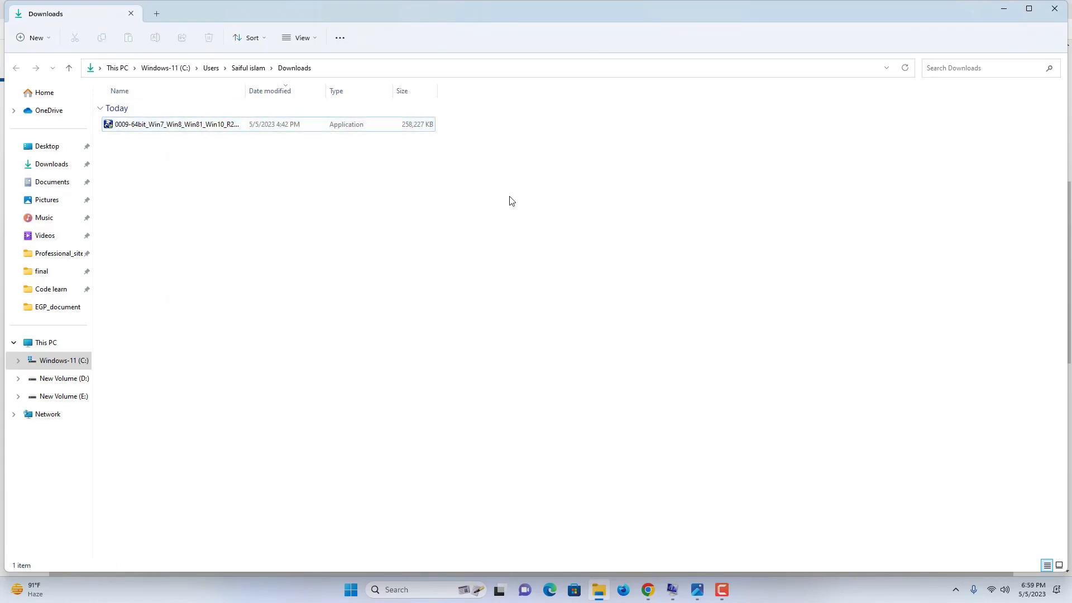
right_click(268, 127)
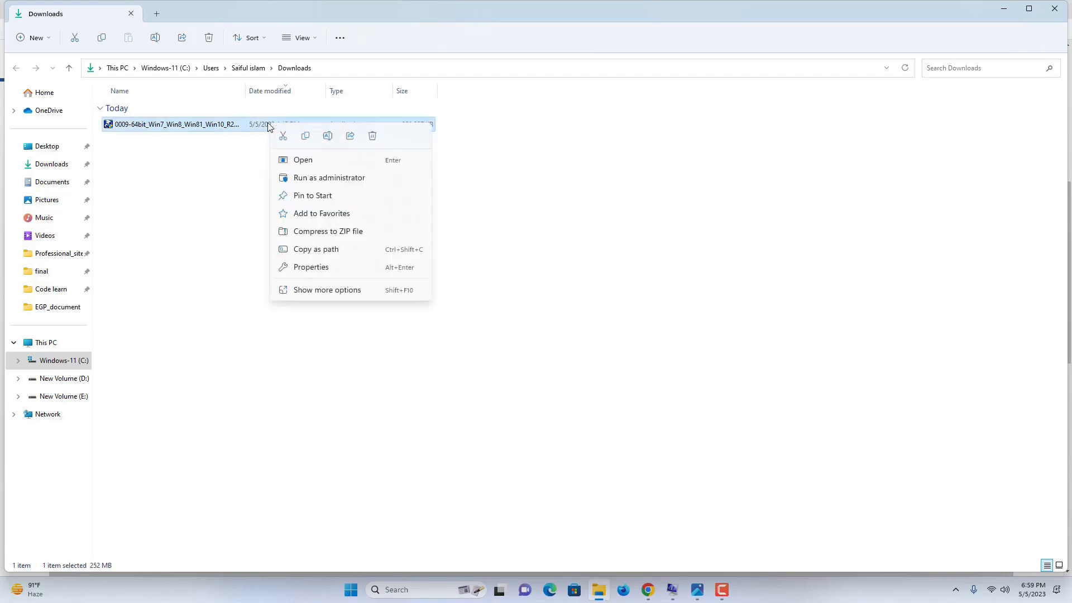
click(305, 269)
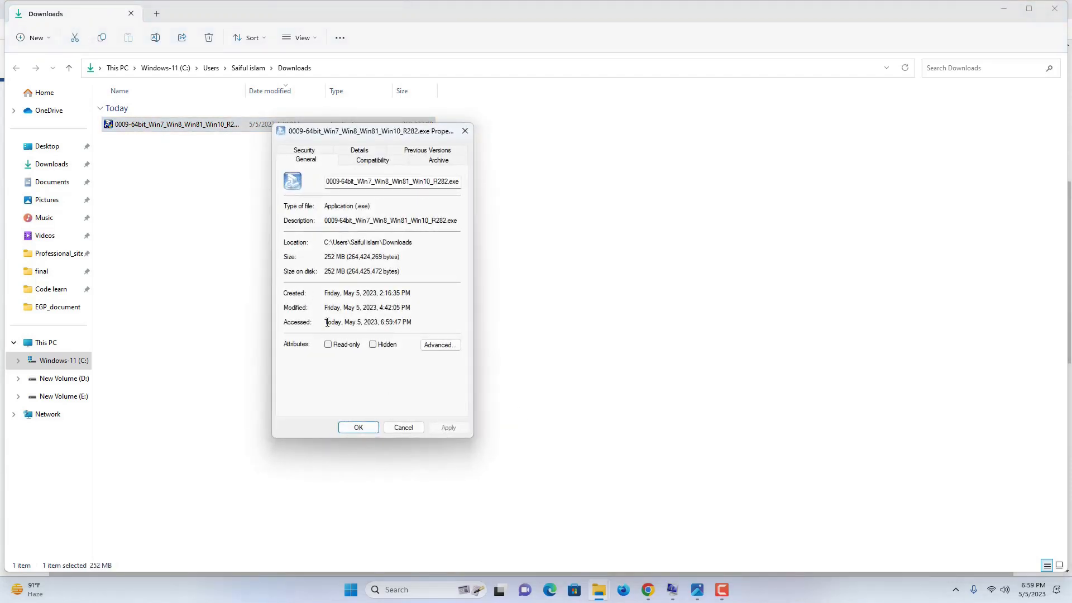
click(383, 165)
click(292, 337)
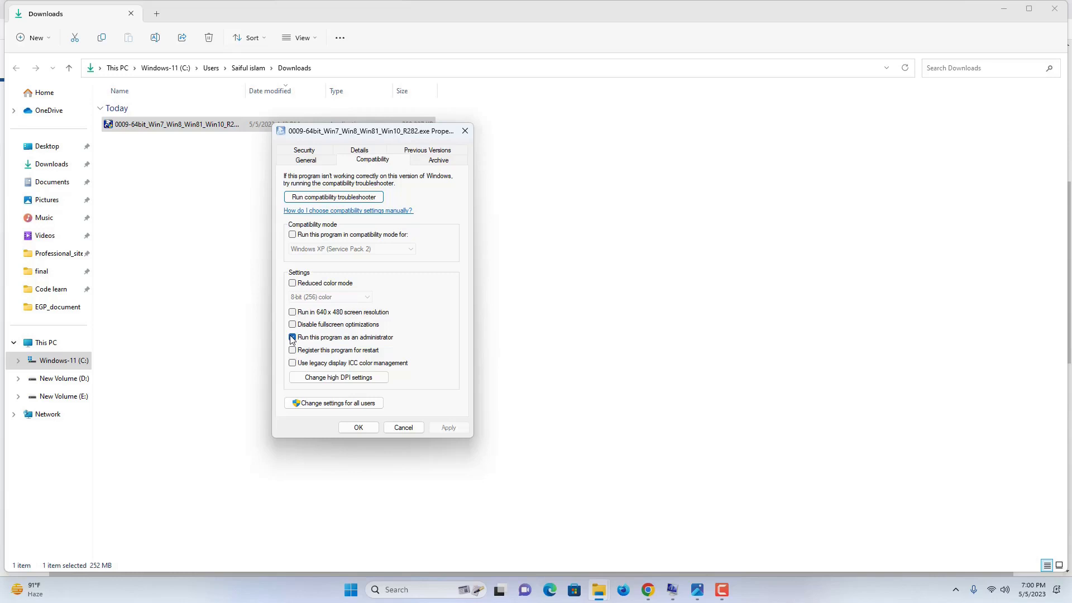
click(358, 428)
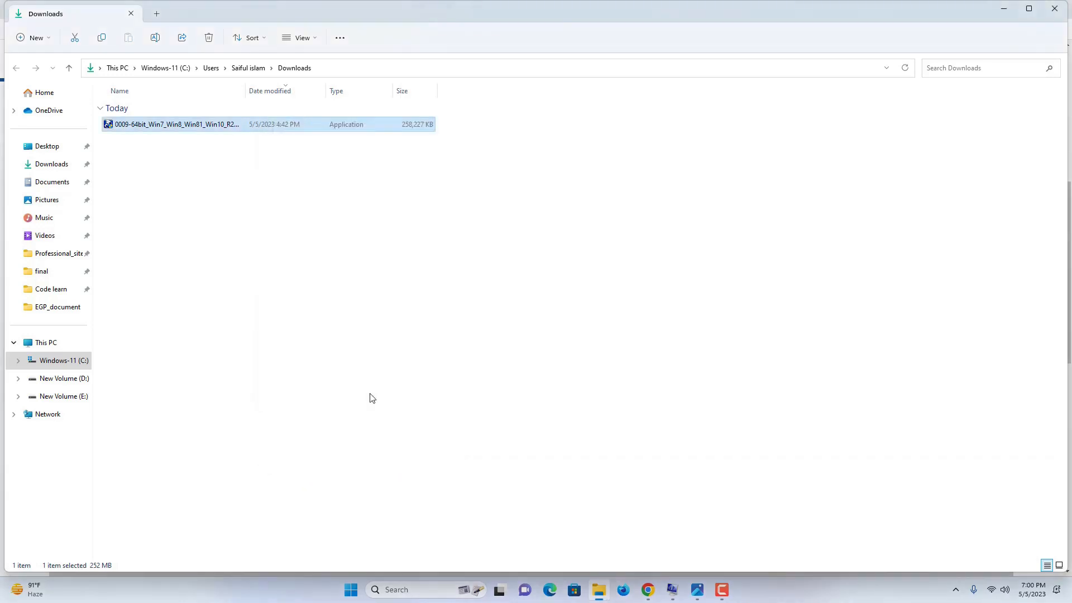
Review the Realtek installation error screenshot, minimize it and return to a refreshed desktop.
right_click(308, 203)
click(689, 502)
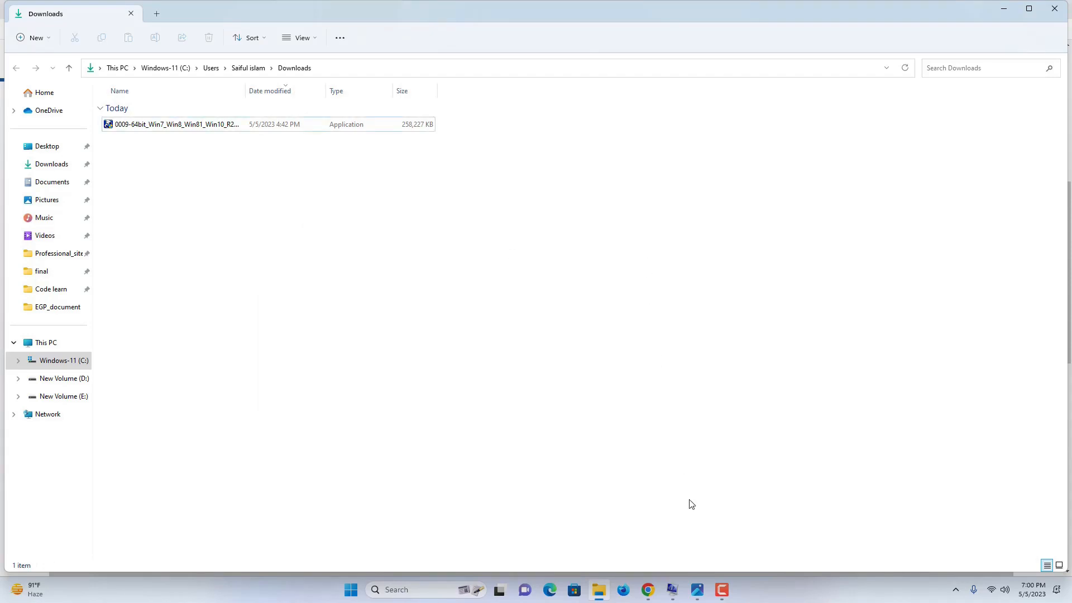
click(697, 589)
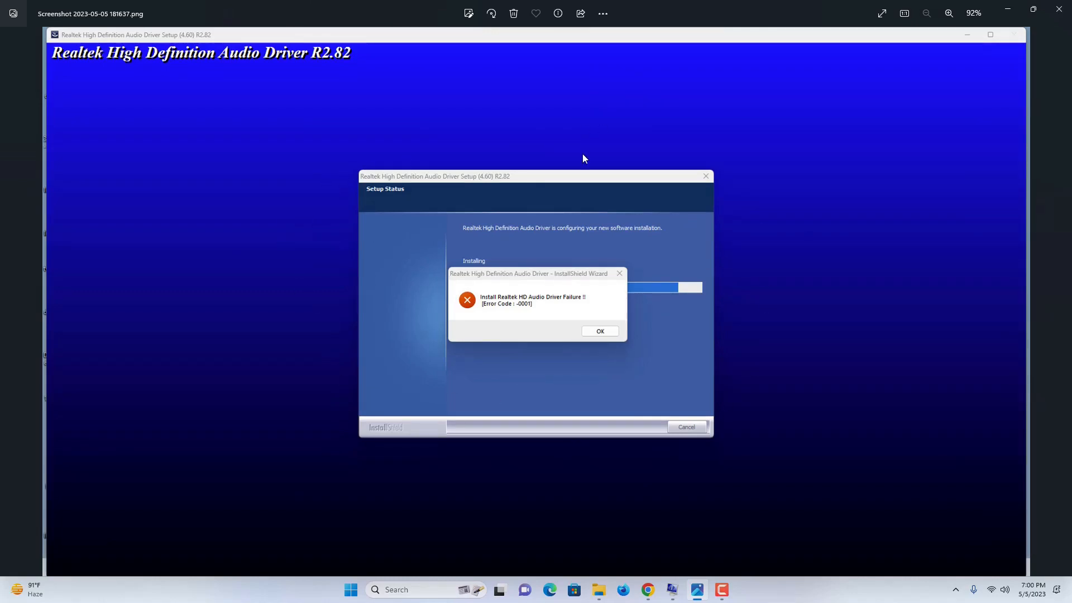
click(1008, 8)
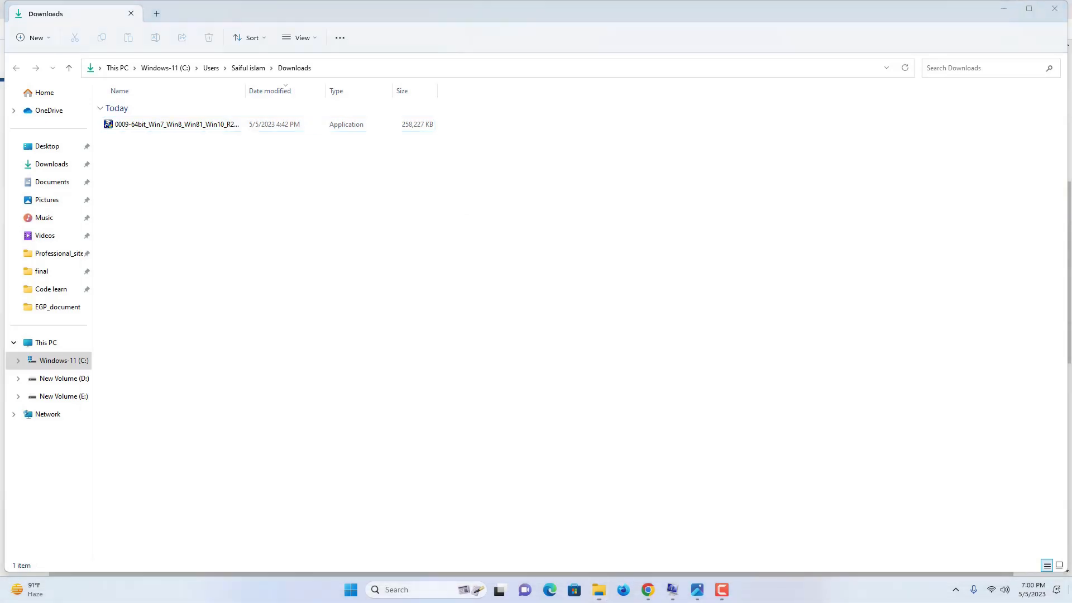
key(super+d)
right_click(208, 73)
click(252, 116)
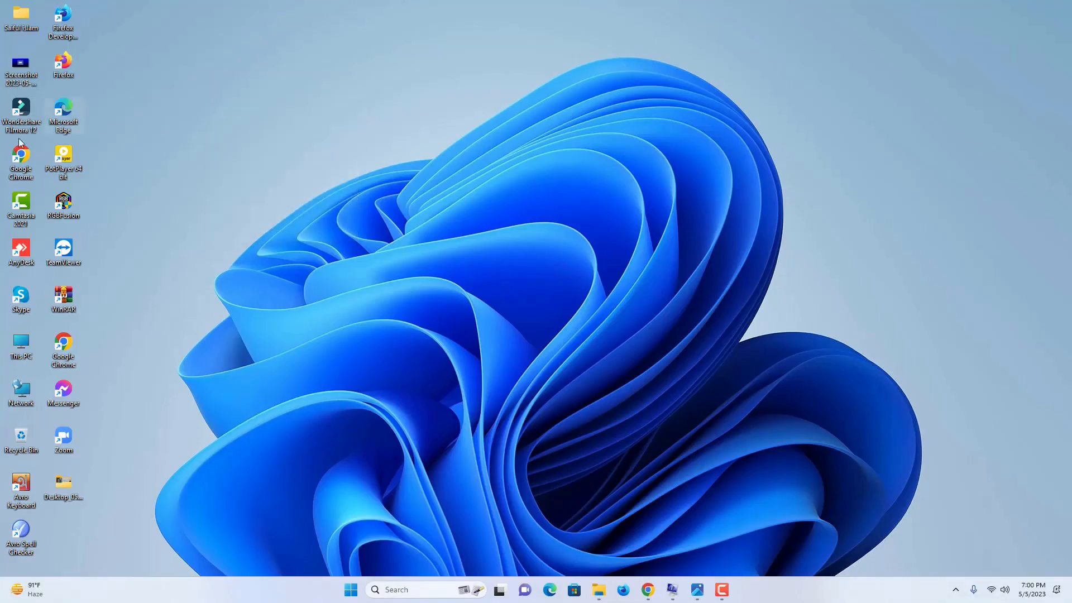
Open the properties of This PC and go to the main System settings page.
right_click(26, 358)
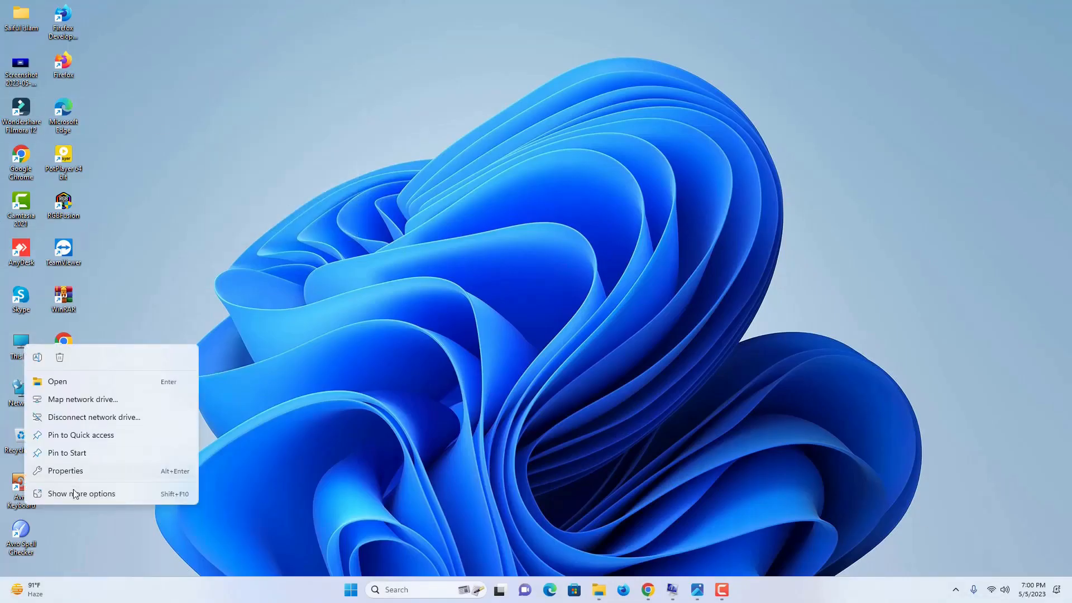
click(103, 403)
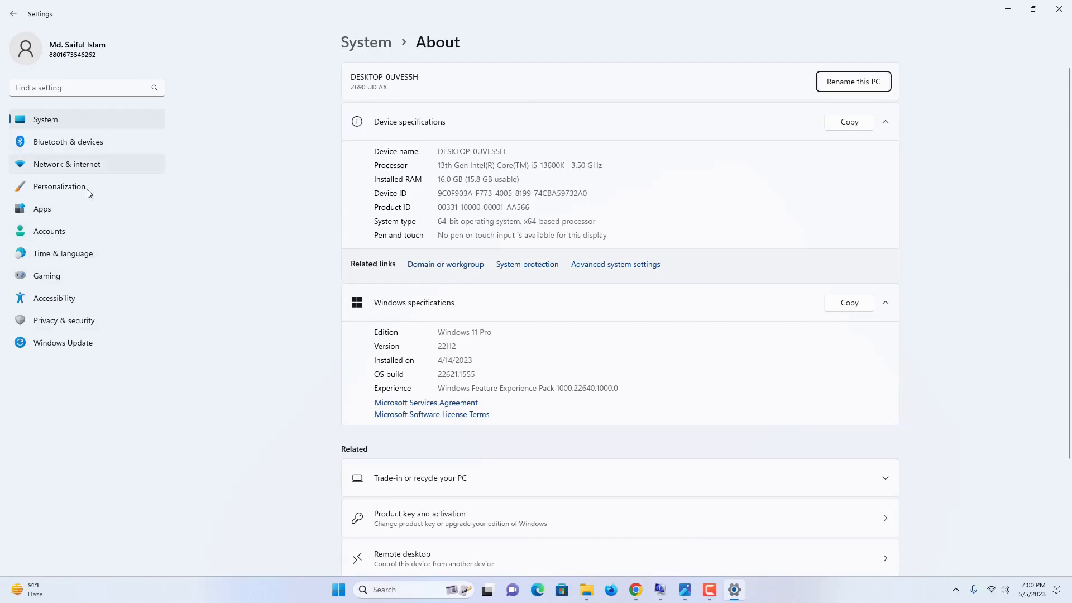
click(54, 122)
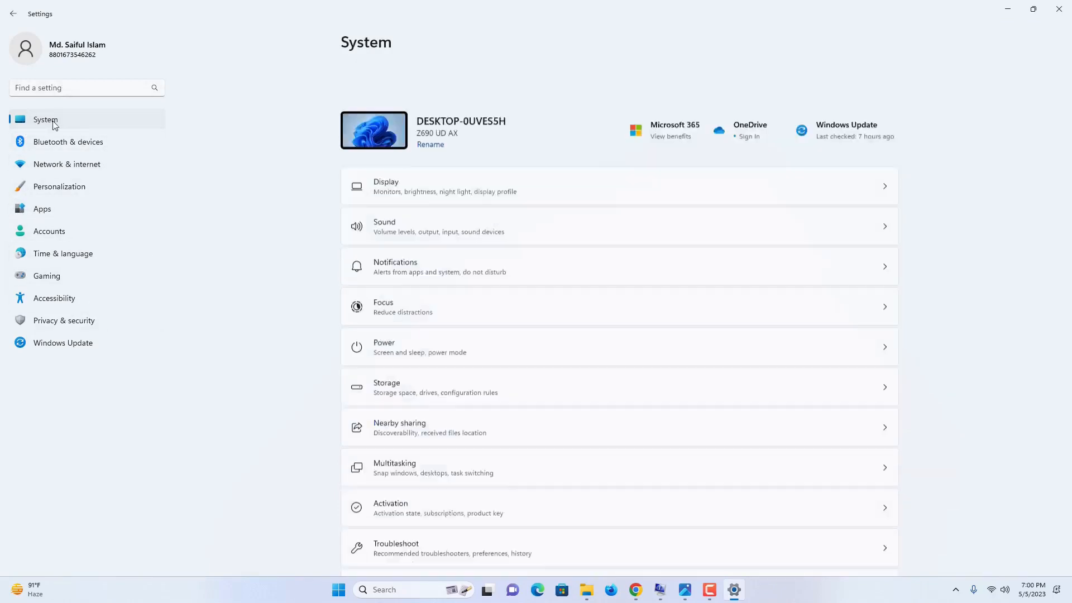
Open System Information and highlight the BaseBoard Manufacturer entry to examine the motherboard details.
click(427, 589)
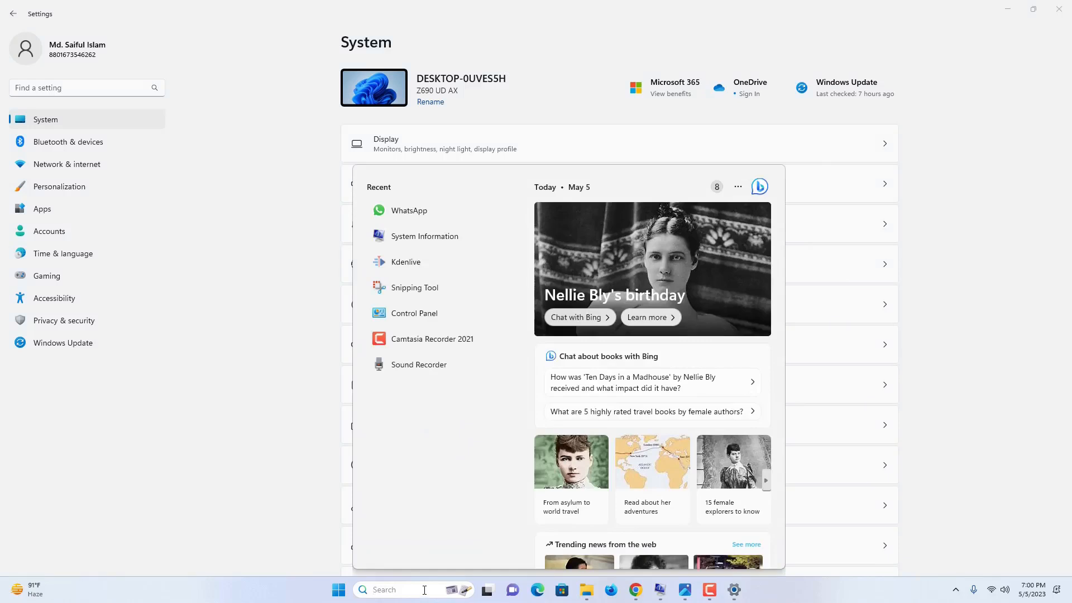
click(441, 236)
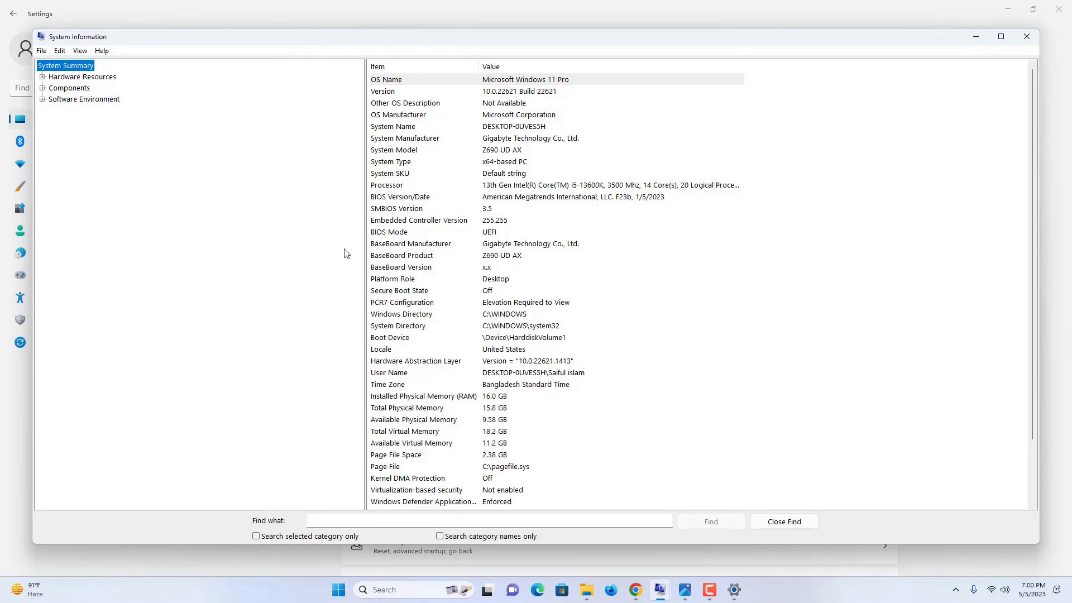
click(604, 246)
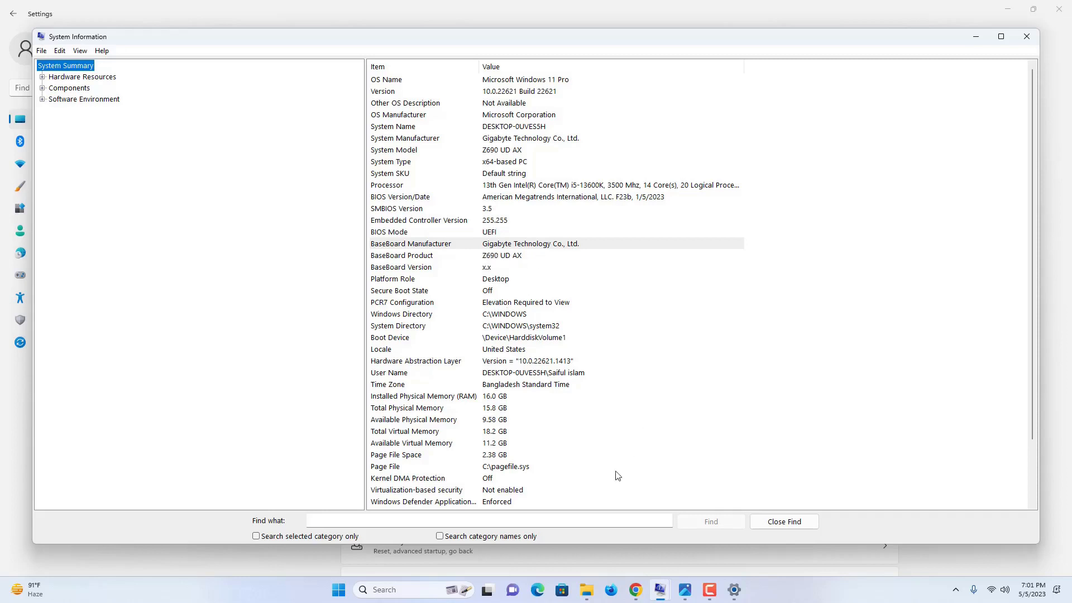
Switch to Chrome and copy the full query "z690 ud ax ddr4" from the existing Google search.
click(635, 589)
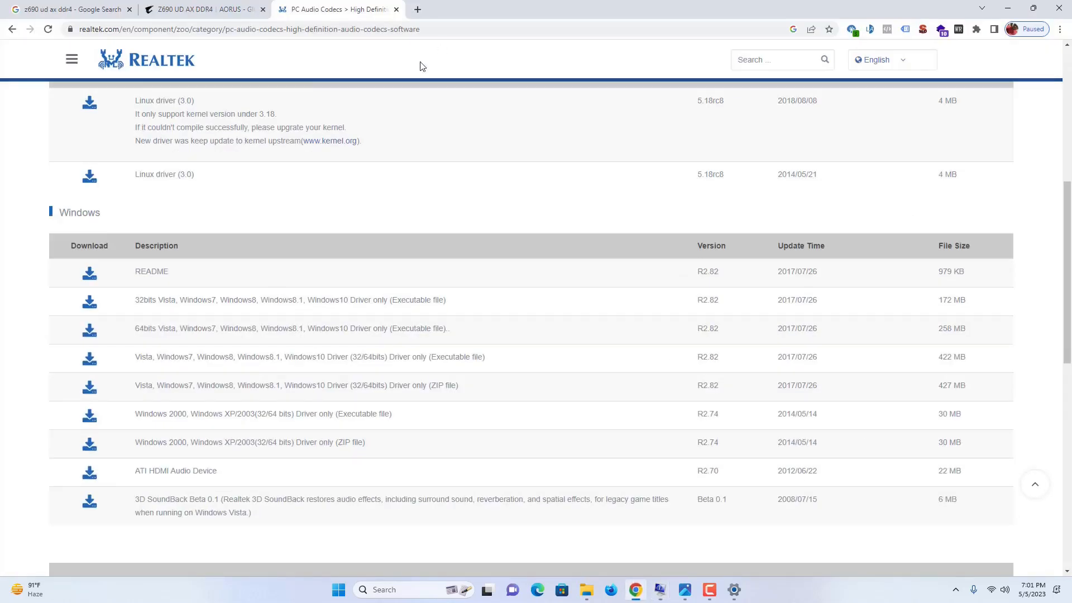
click(188, 10)
click(86, 7)
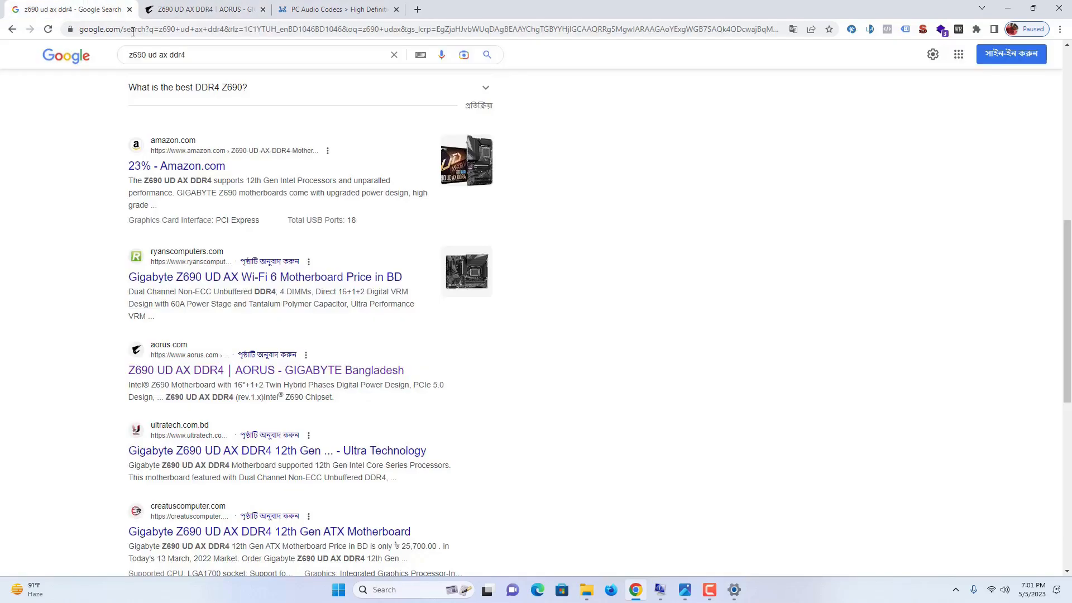
click(202, 54)
drag(172, 56, 129, 57)
click(145, 56)
right_click(139, 56)
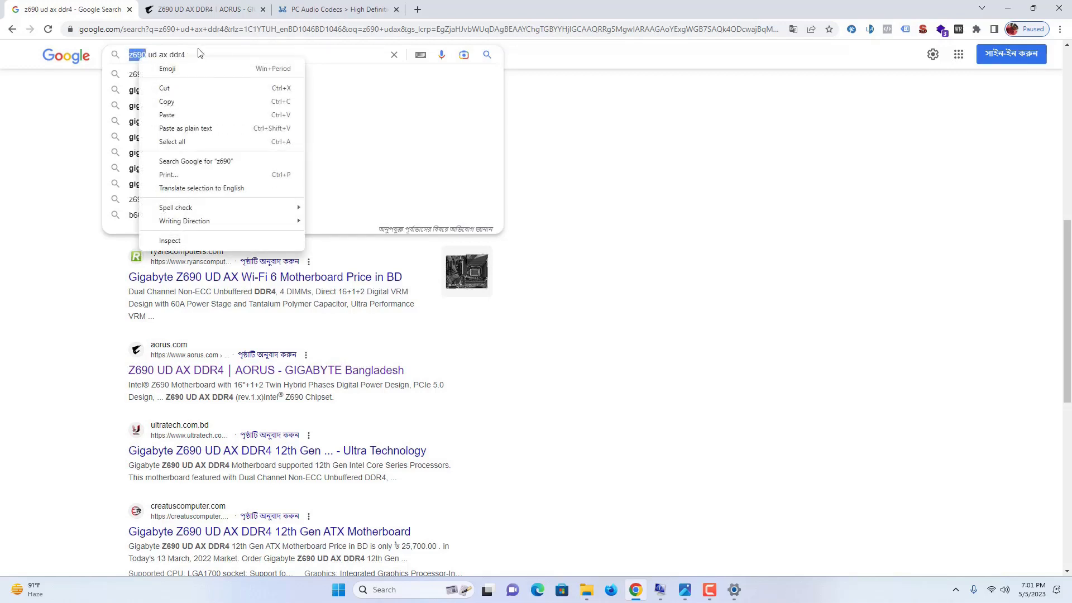
click(167, 139)
key(super+c)
right_click(137, 57)
click(162, 95)
Search Google for the copied text "z690 ud ax ddr4" in a new tab.
click(417, 9)
right_click(417, 29)
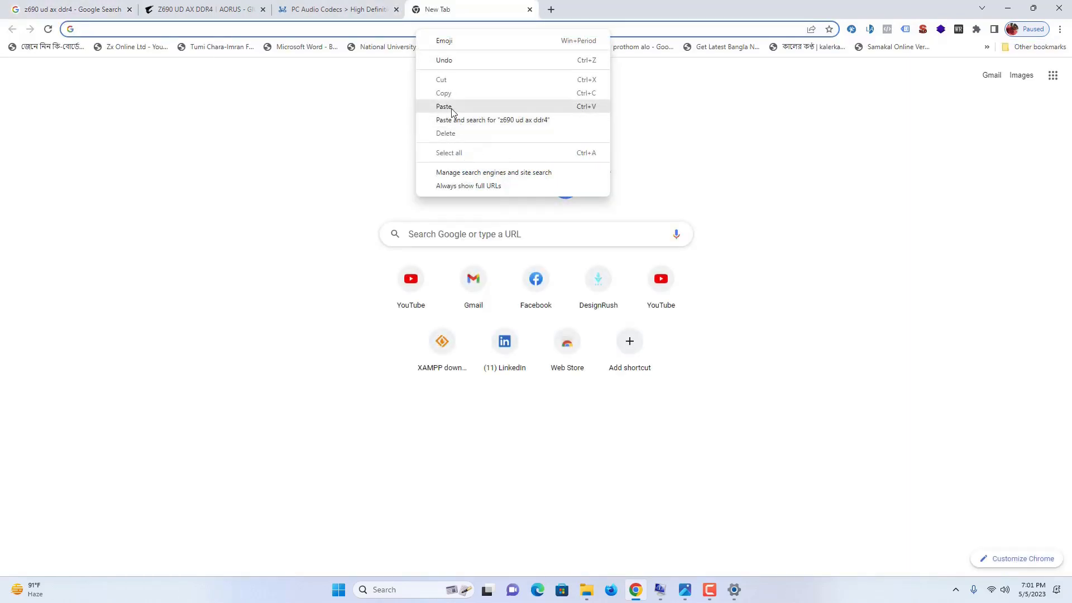
click(451, 108)
key(Return)
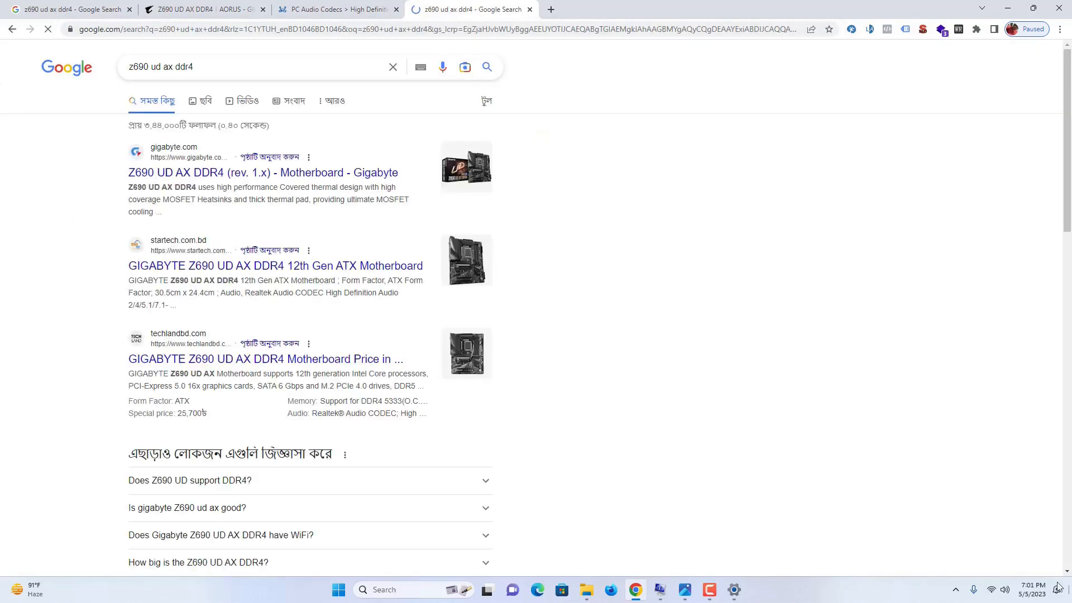
Close the duplicate System Information window and bring up the remaining one to examine the motherboard manufacturer and product.
key(super+d)
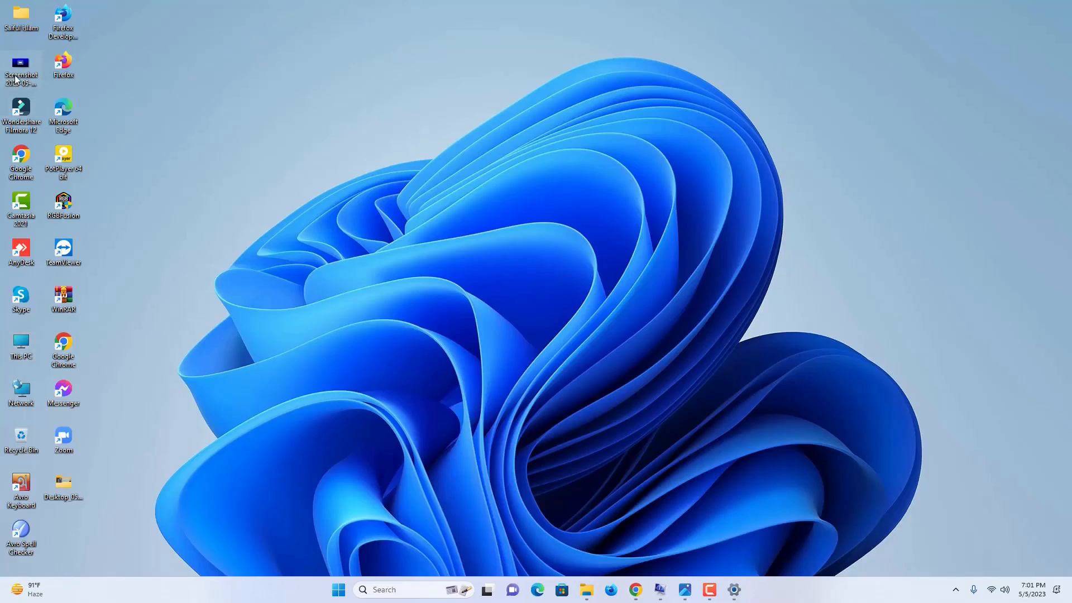
click(734, 589)
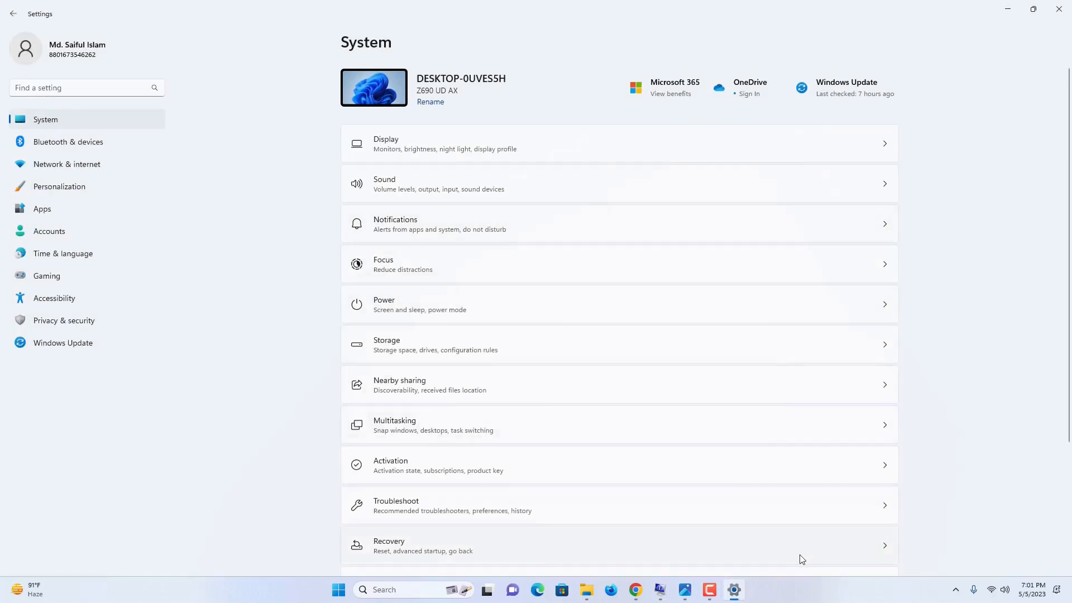
click(660, 590)
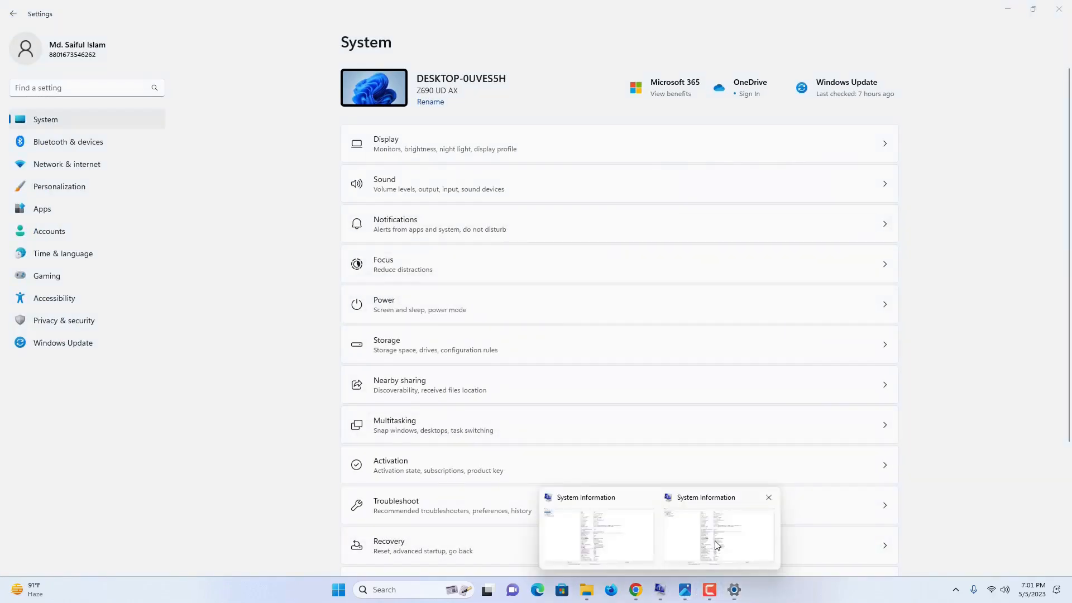
mouse_move(715, 540)
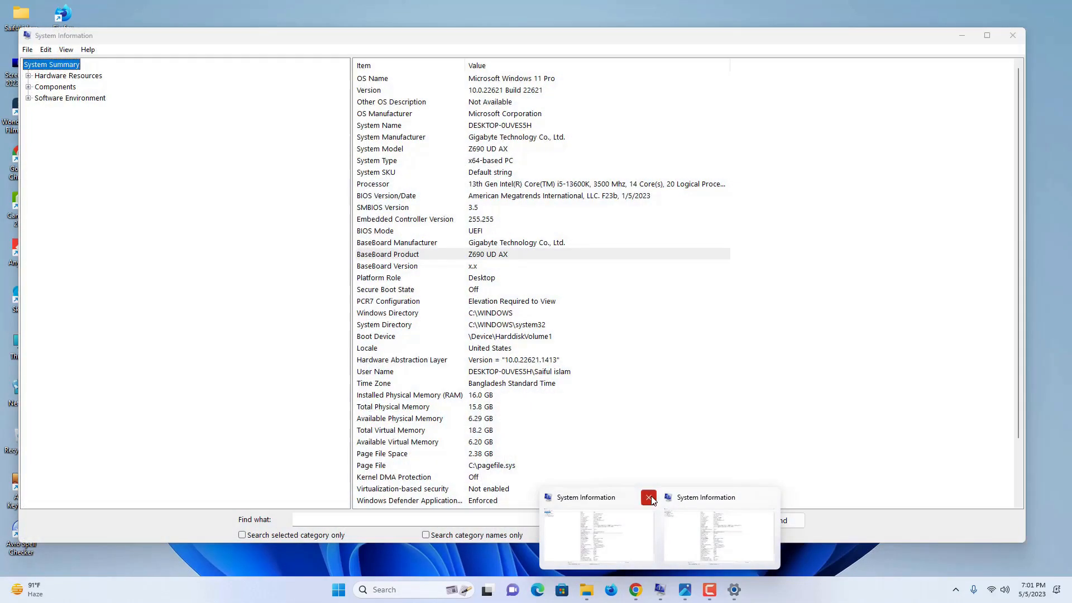
click(648, 496)
click(649, 523)
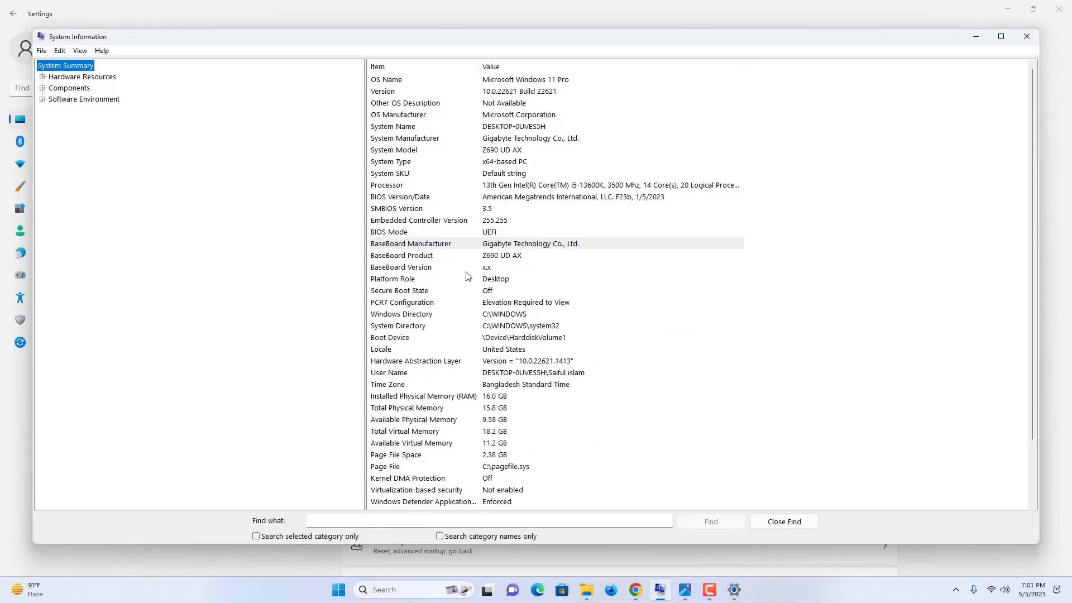
Open the properties of This PC to examine the system type and Windows edition, and minimize the window.
click(1070, 593)
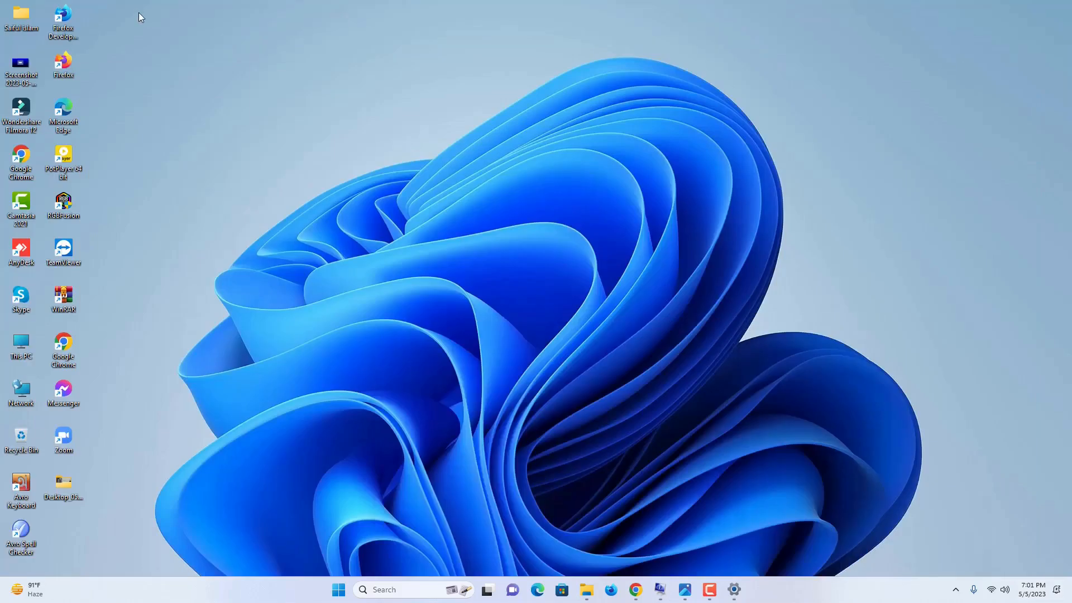
right_click(24, 342)
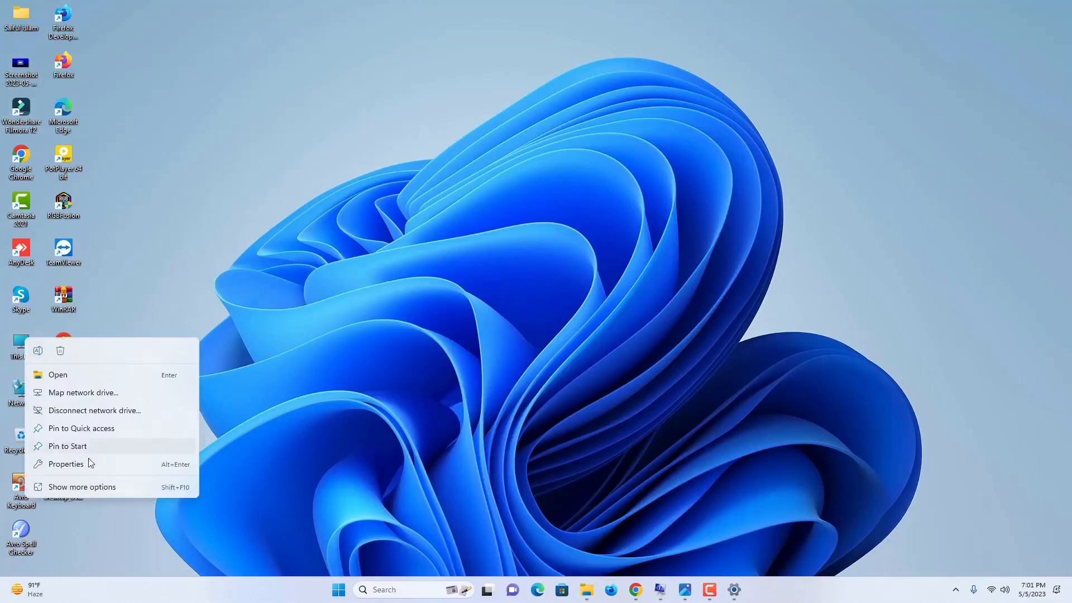
click(89, 464)
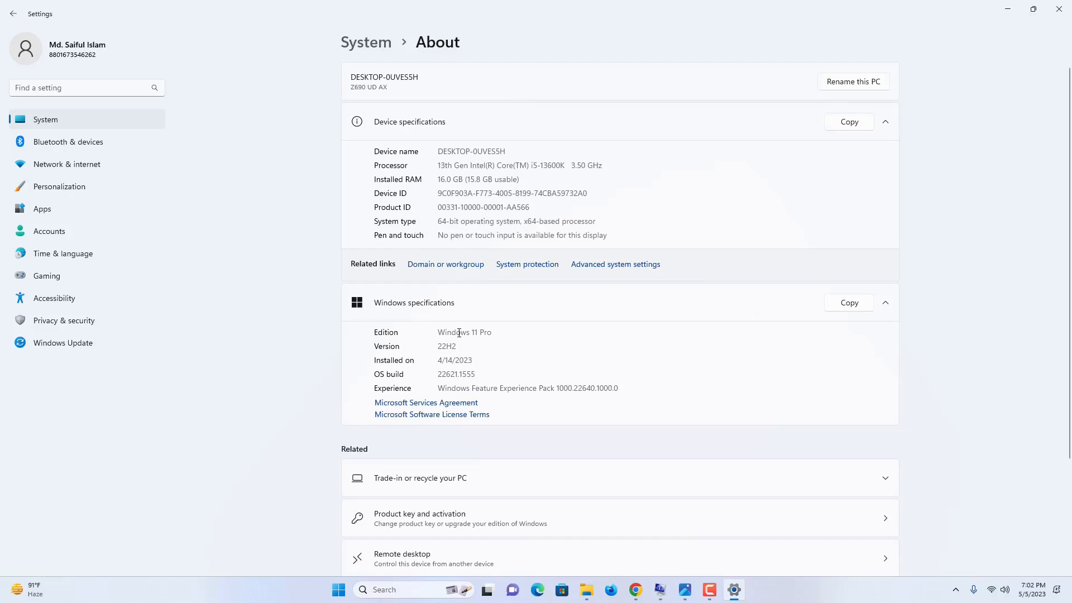
click(1006, 8)
Switch to Chrome and open the aorus.com result for Z690 UD AX DDR4 in a new tab.
click(636, 591)
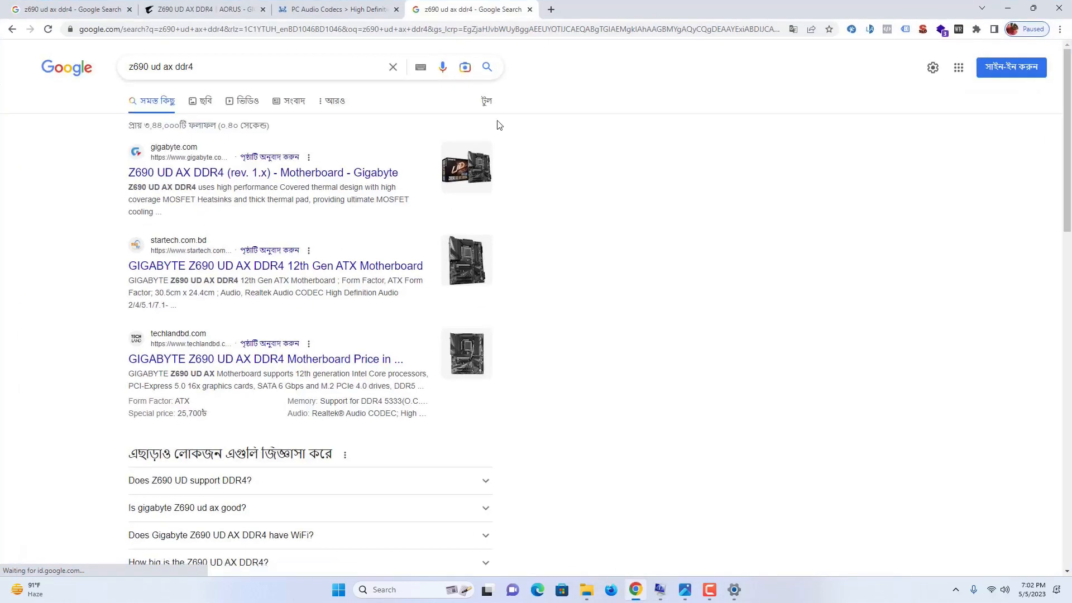
scroll(224, 268, down, 1)
scroll(184, 290, up, 1)
scroll(263, 294, down, 5)
scroll(263, 294, down, 4)
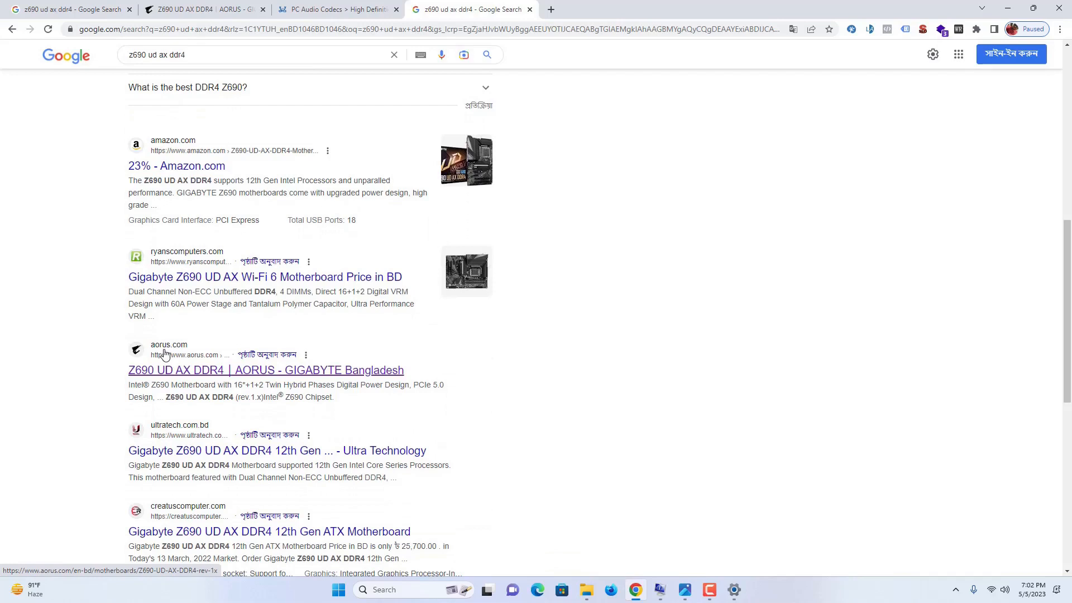
right_click(178, 368)
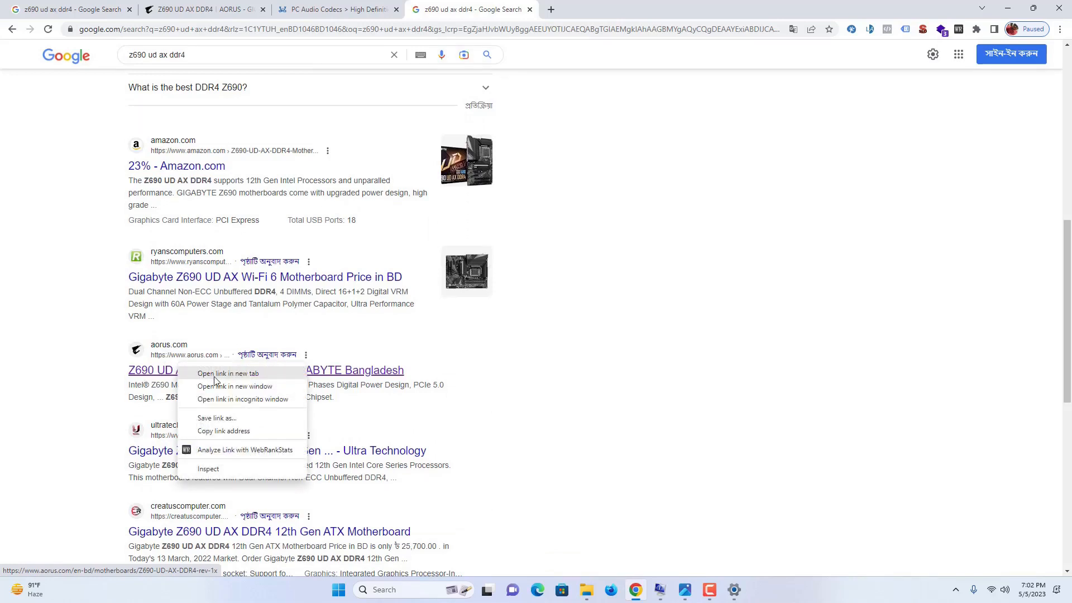
click(229, 374)
click(603, 9)
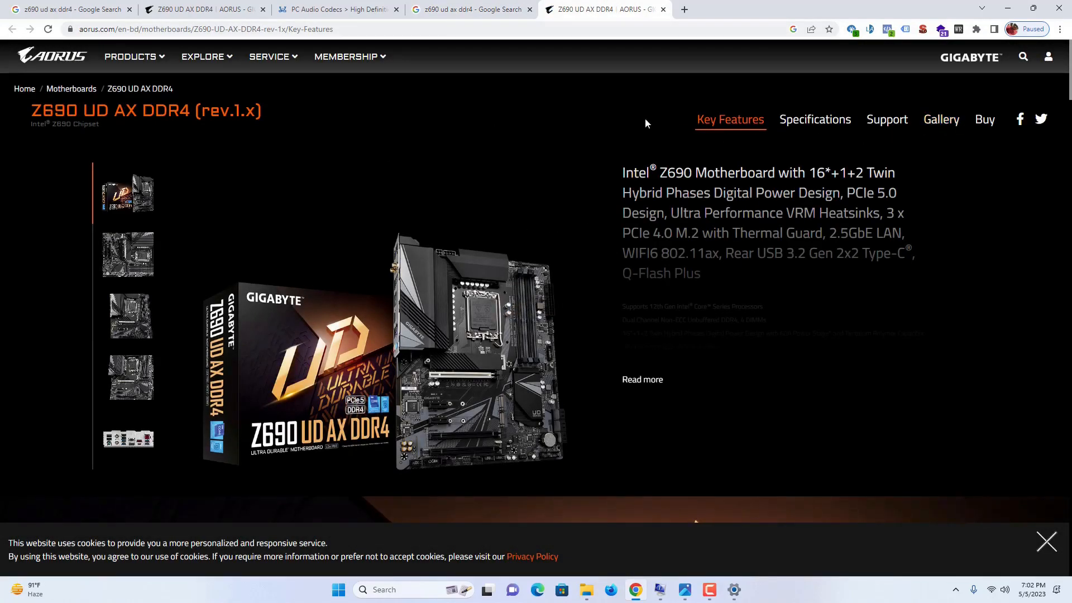
Open the motherboard's Support page, expand the Driver downloads and set the operating system to Windows 11 64bit.
click(886, 118)
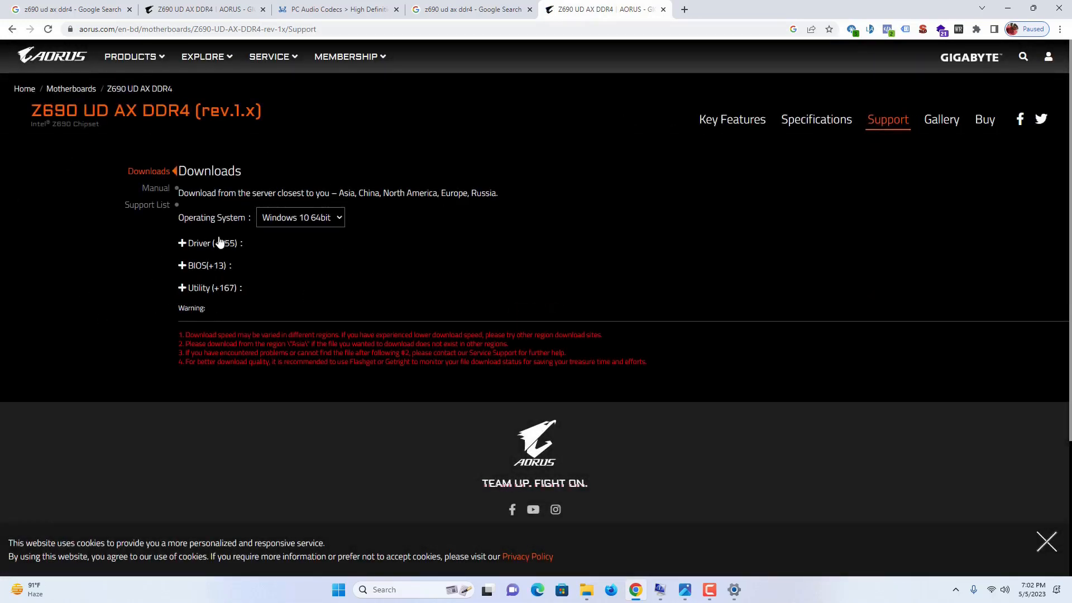
click(181, 243)
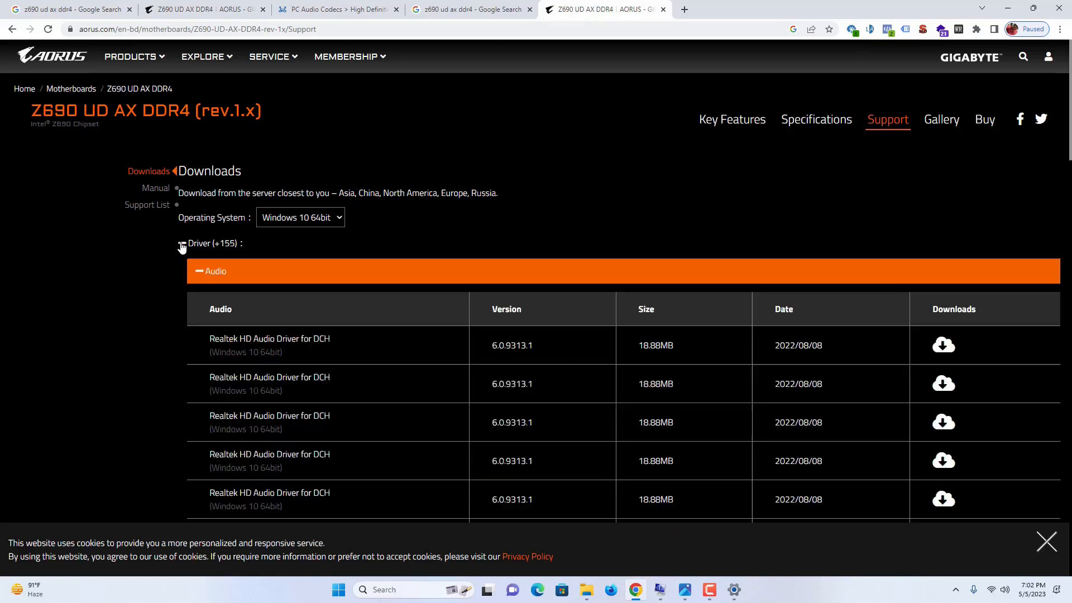
click(326, 216)
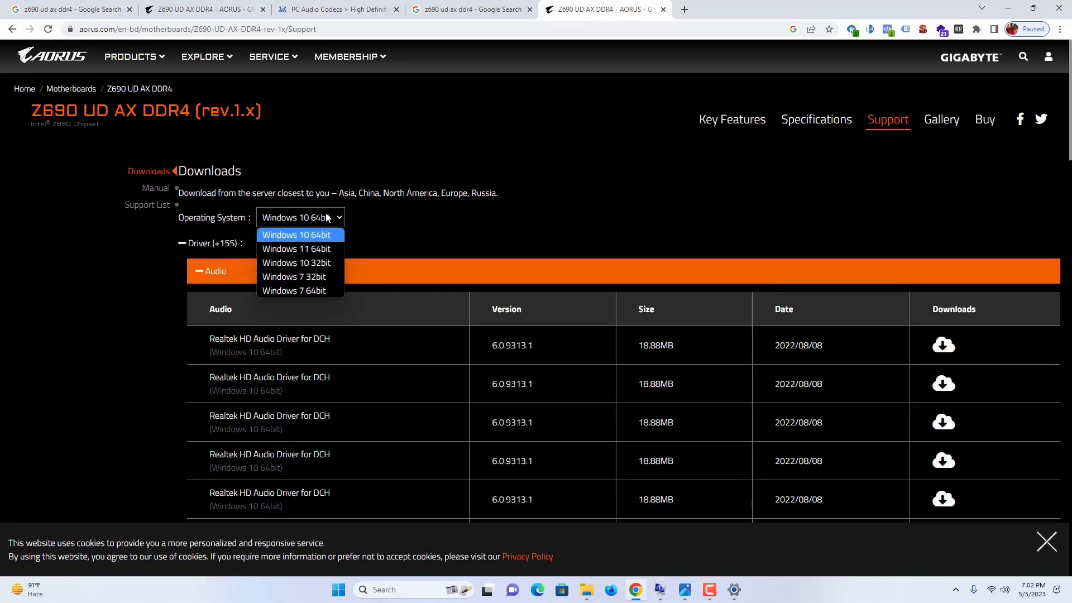
click(297, 249)
scroll(466, 206, down, 1)
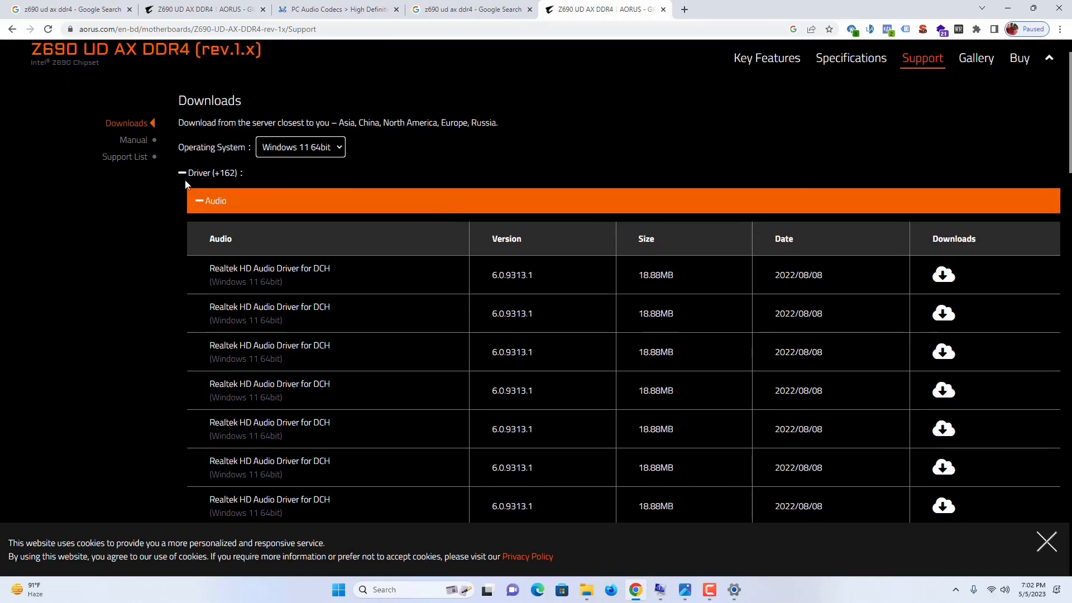
click(314, 148)
click(305, 179)
Find the Realtek HD Audio Driver version 6.0.9373.1 in the Audio list and download its first entry.
scroll(277, 225, down, 1)
scroll(283, 225, down, 5)
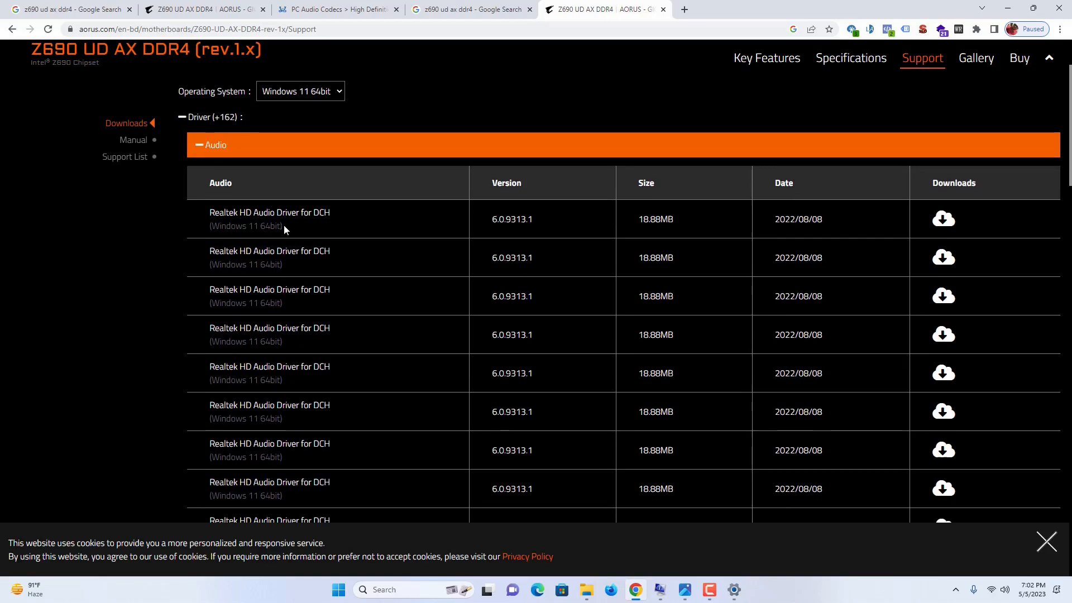
scroll(284, 225, down, 2)
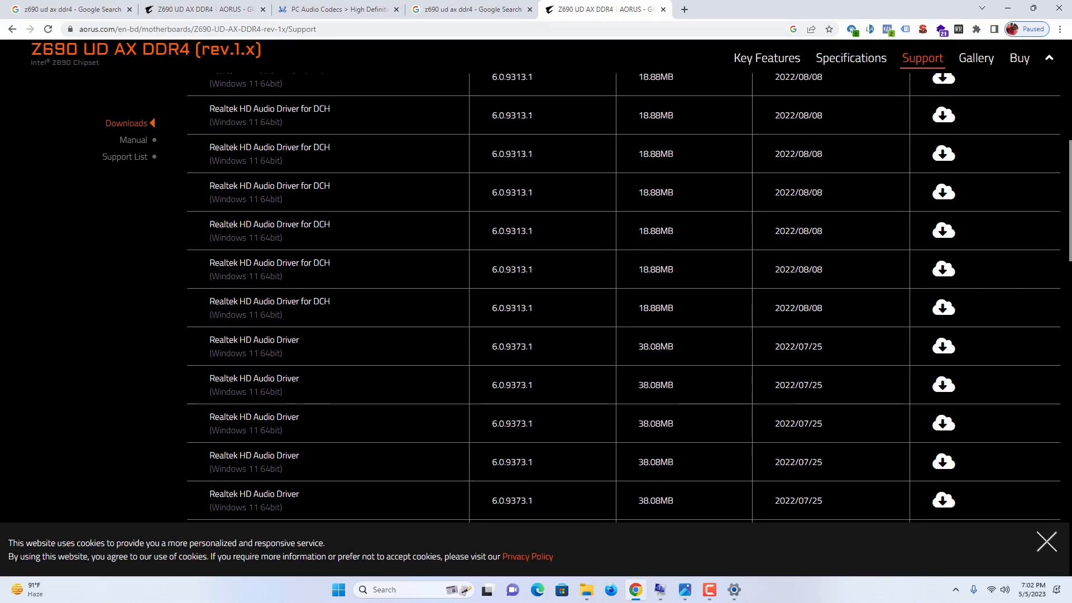
scroll(218, 232, up, 6)
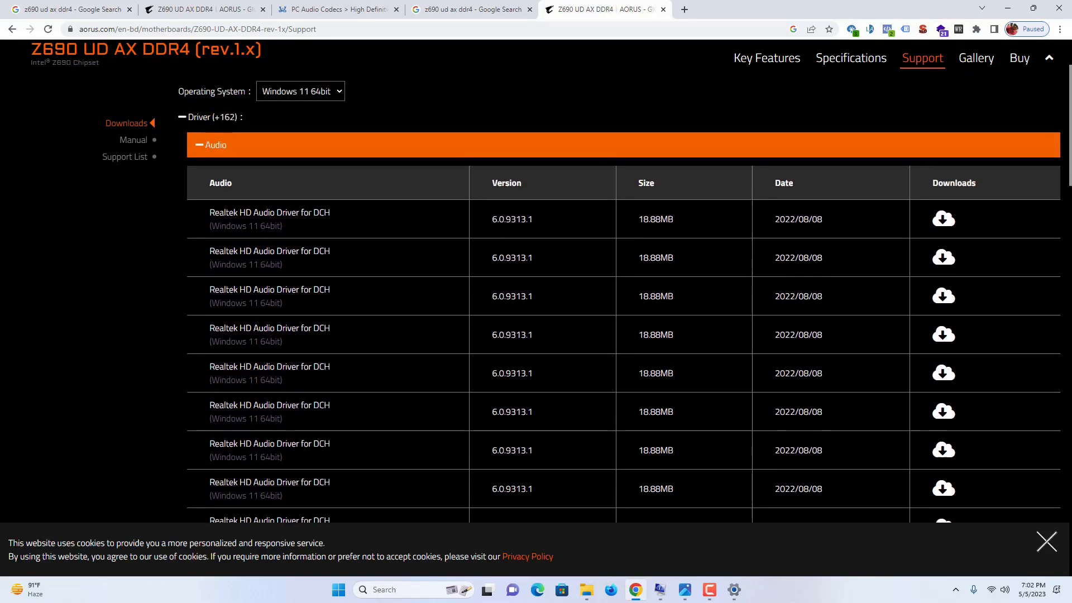
scroll(311, 220, down, 7)
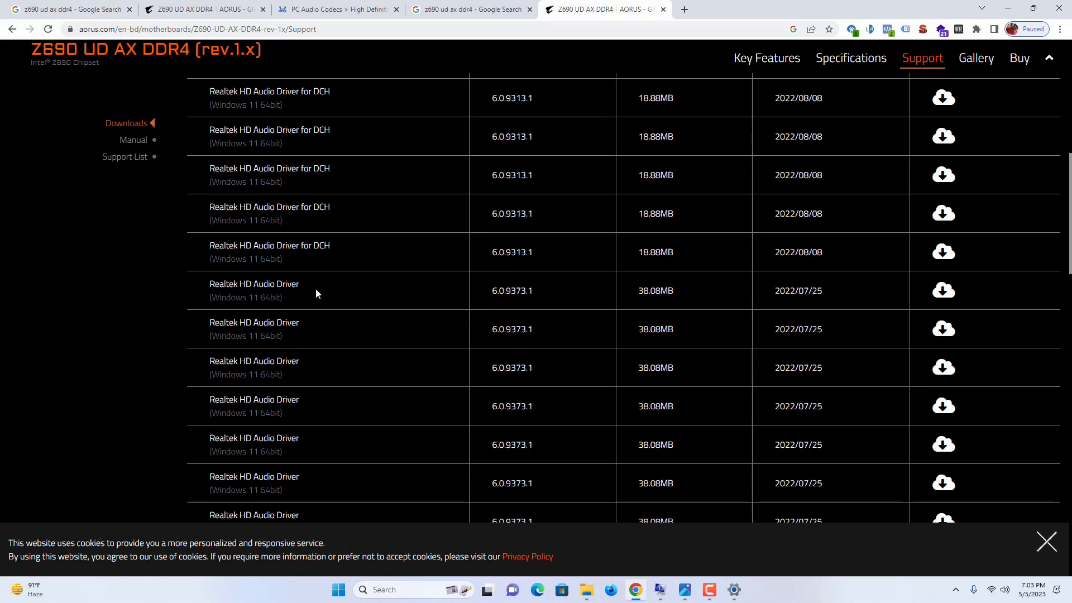
click(942, 291)
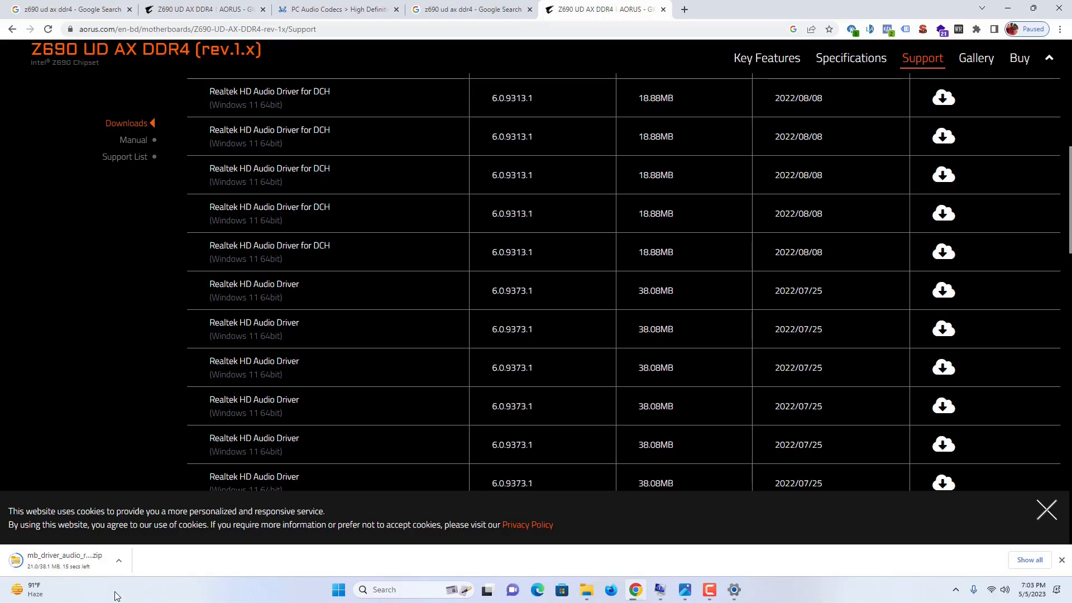
click(709, 589)
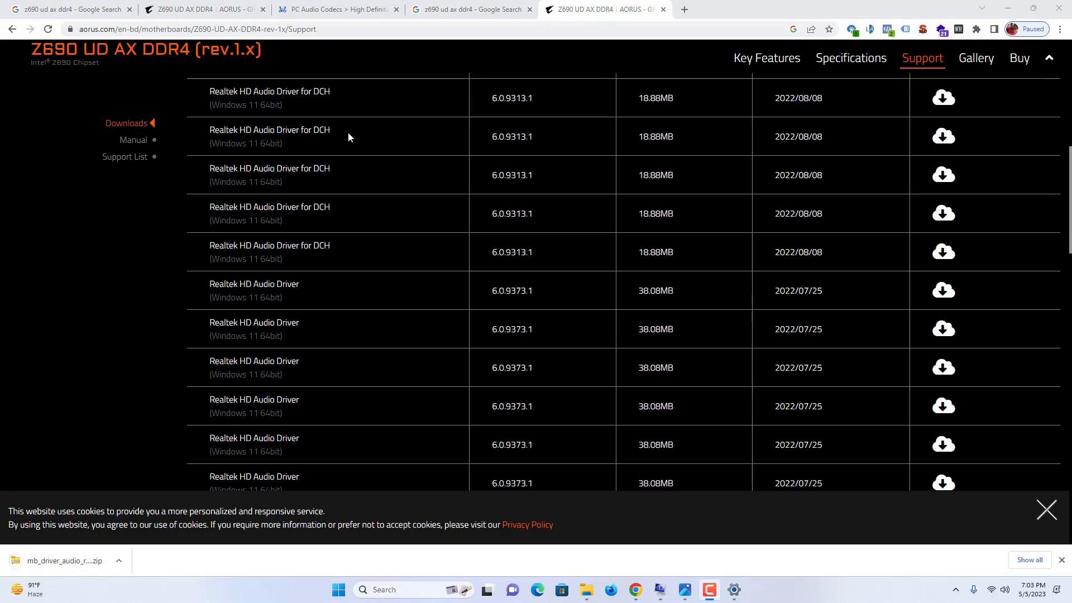
Show the downloaded mb_driver_audio_realtek_6.0.9373.1.zip in its folder and open the archive.
click(119, 561)
click(192, 521)
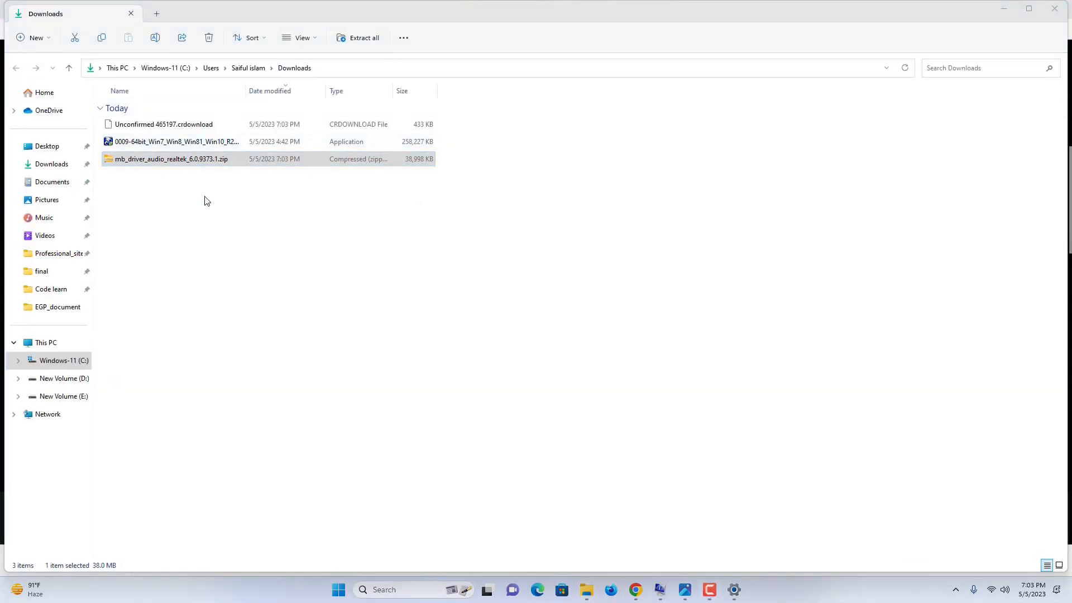
click(123, 160)
right_click(124, 161)
click(378, 222)
right_click(138, 160)
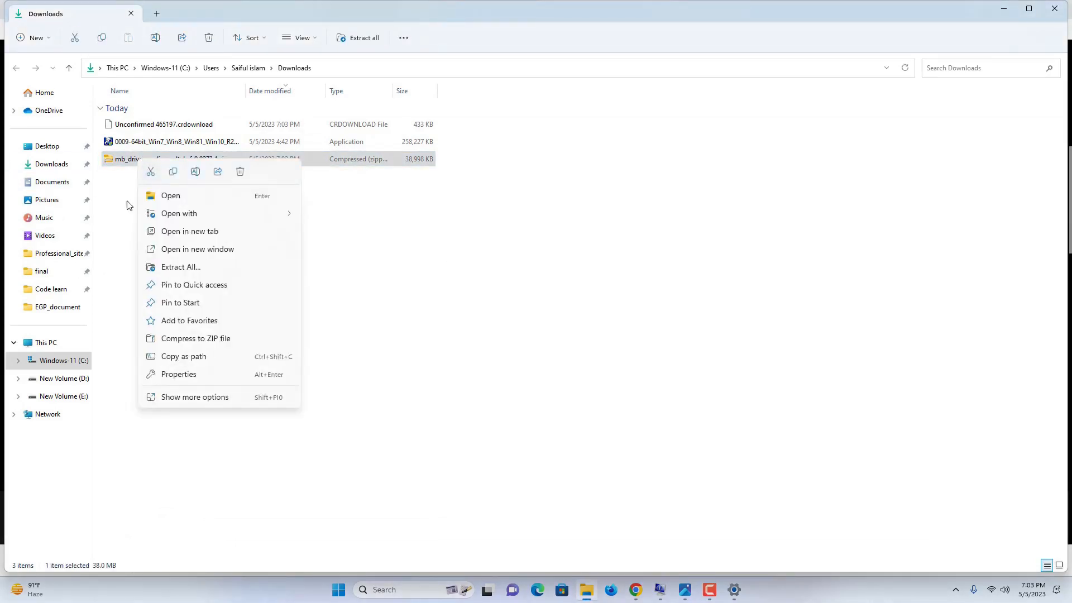
click(171, 196)
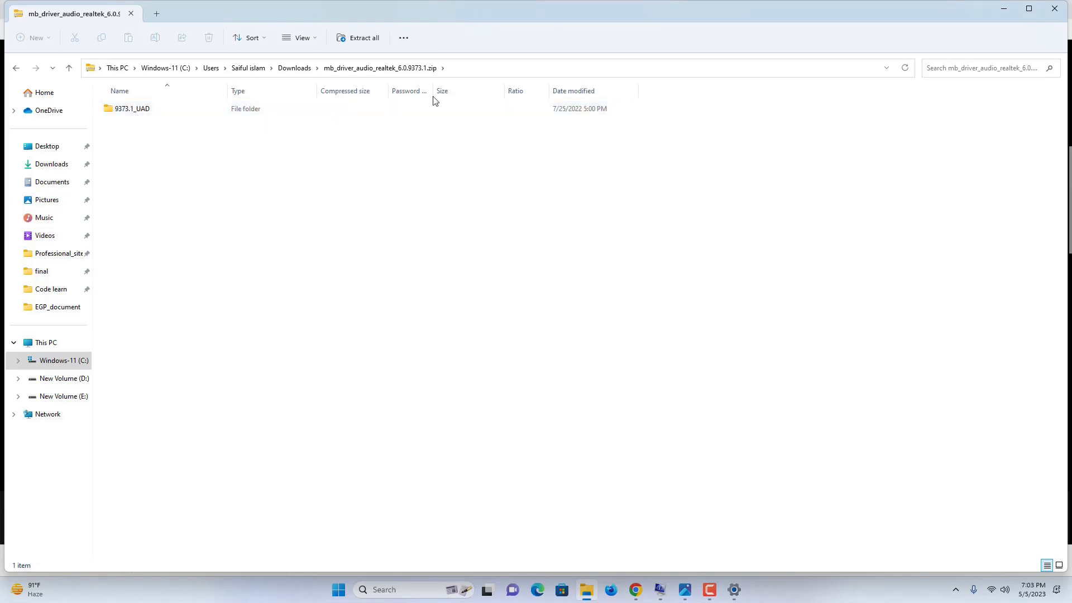
Return to Downloads, reopen the driver archive and look through its 9373.1_UAD folder for Setup.exe.
click(69, 67)
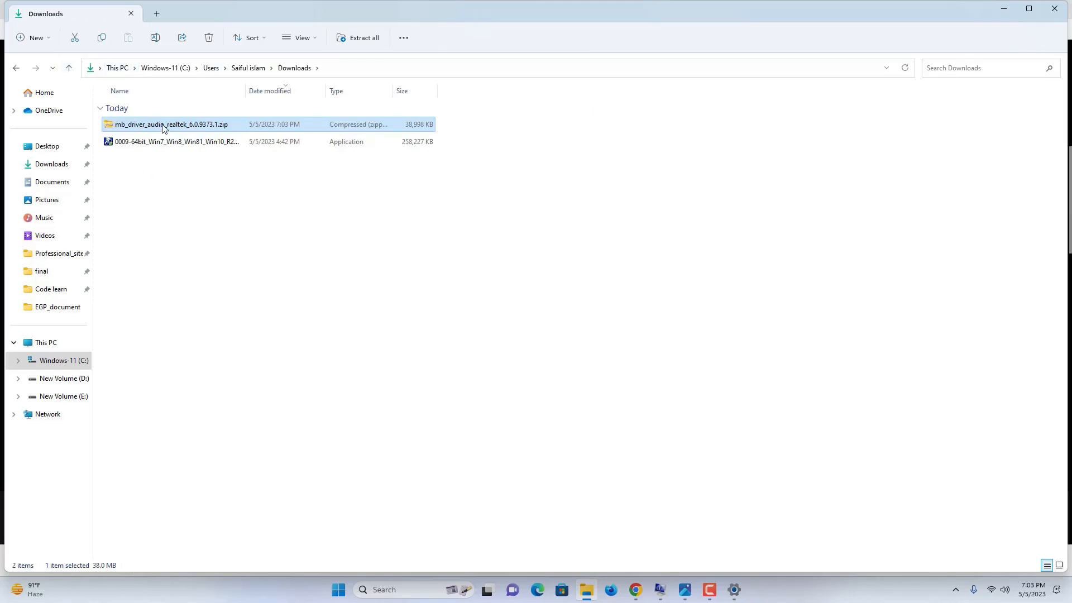
right_click(163, 128)
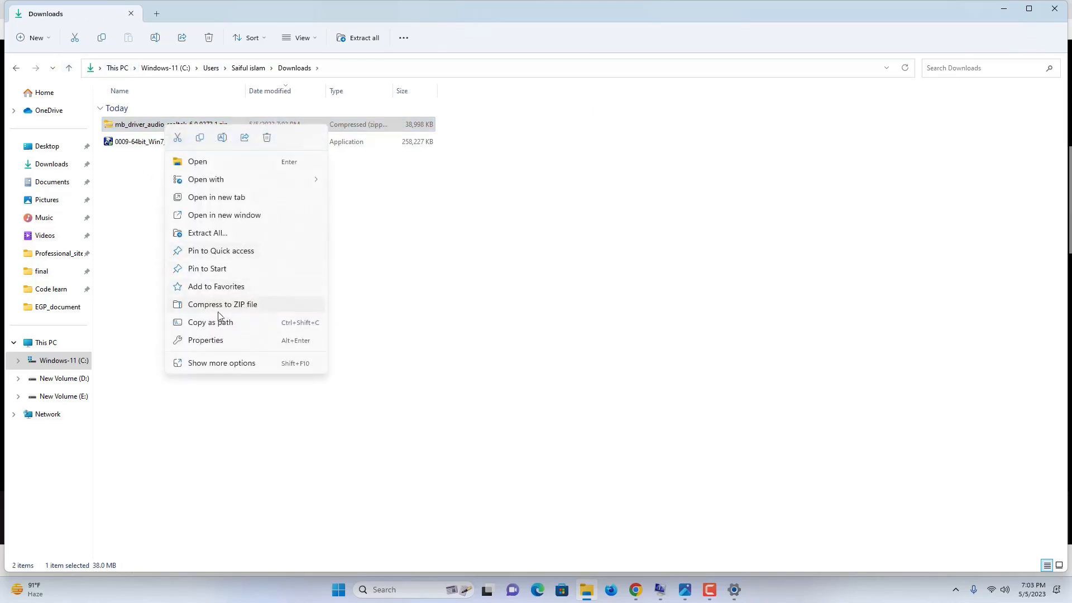
click(124, 131)
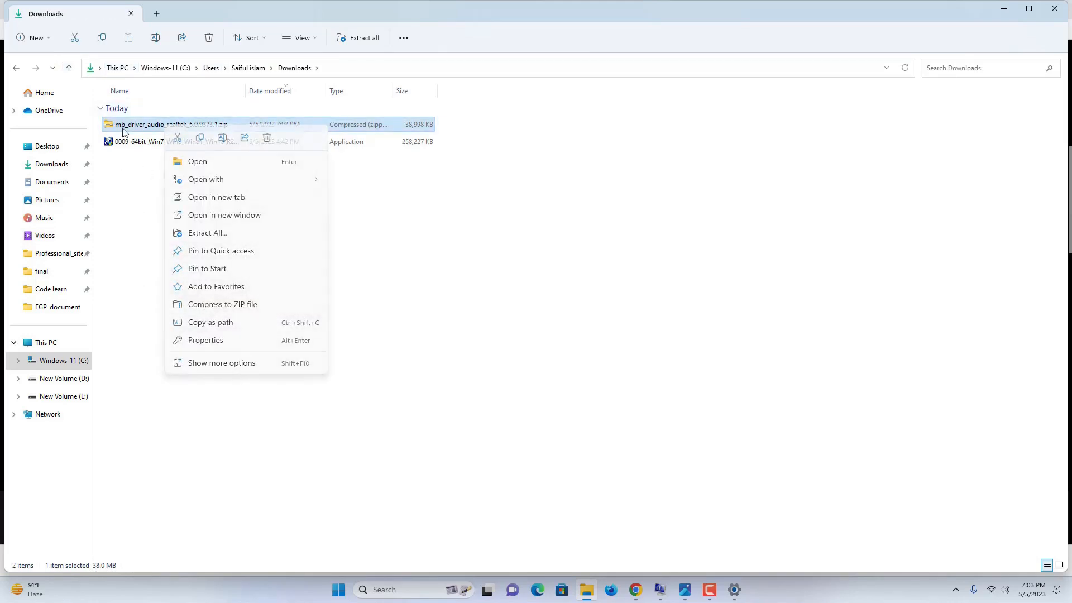
double_click(124, 131)
double_click(136, 115)
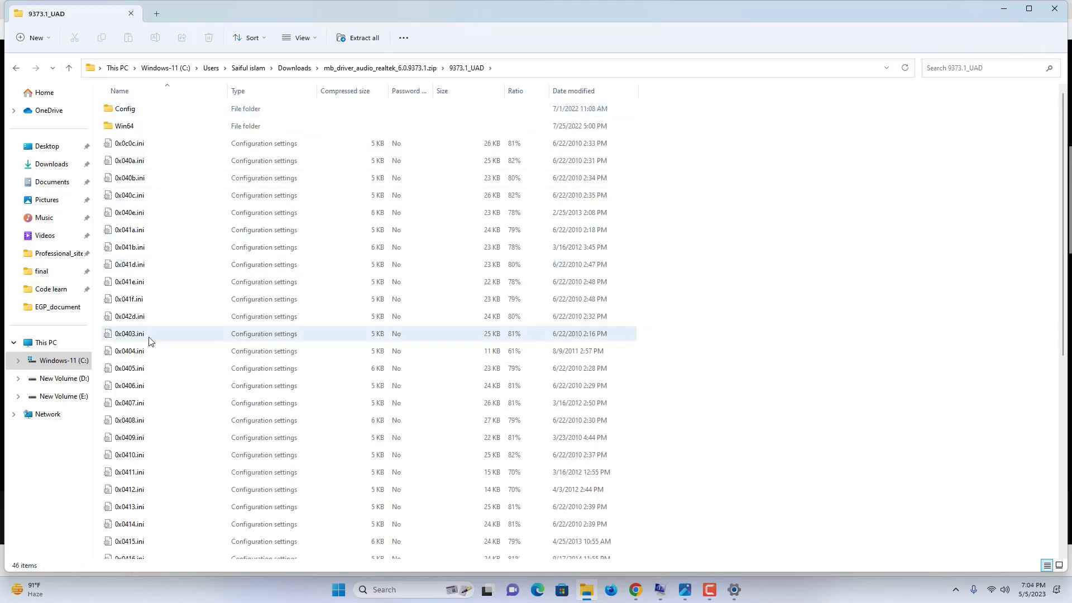
scroll(149, 342, down, 6)
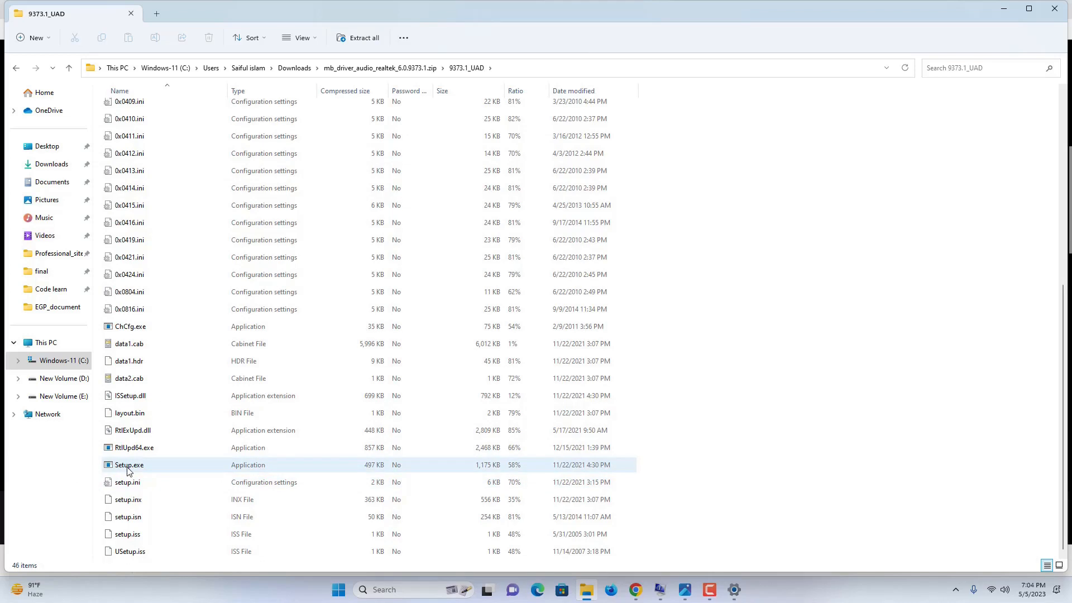
Copy the 9373.1_UAD folder out of the driver archive into the Downloads folder.
click(69, 68)
right_click(139, 110)
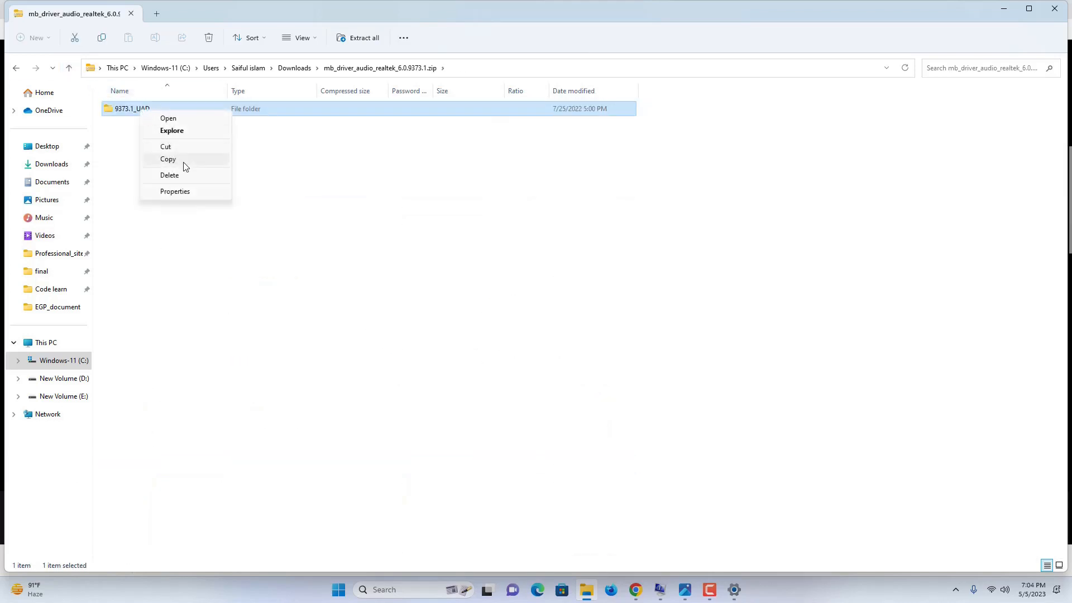
click(184, 161)
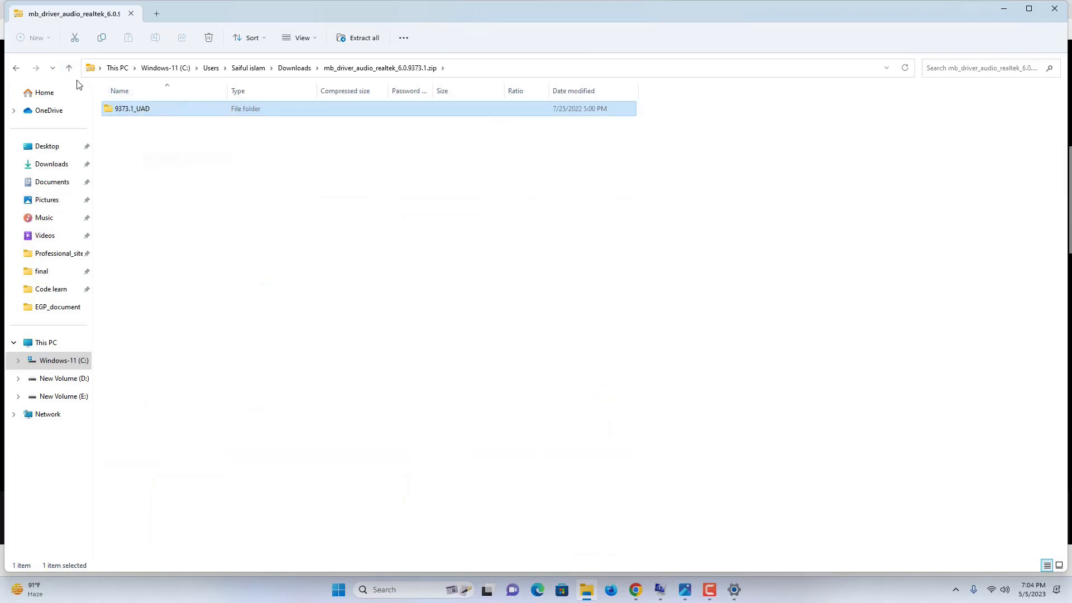
click(69, 67)
right_click(174, 201)
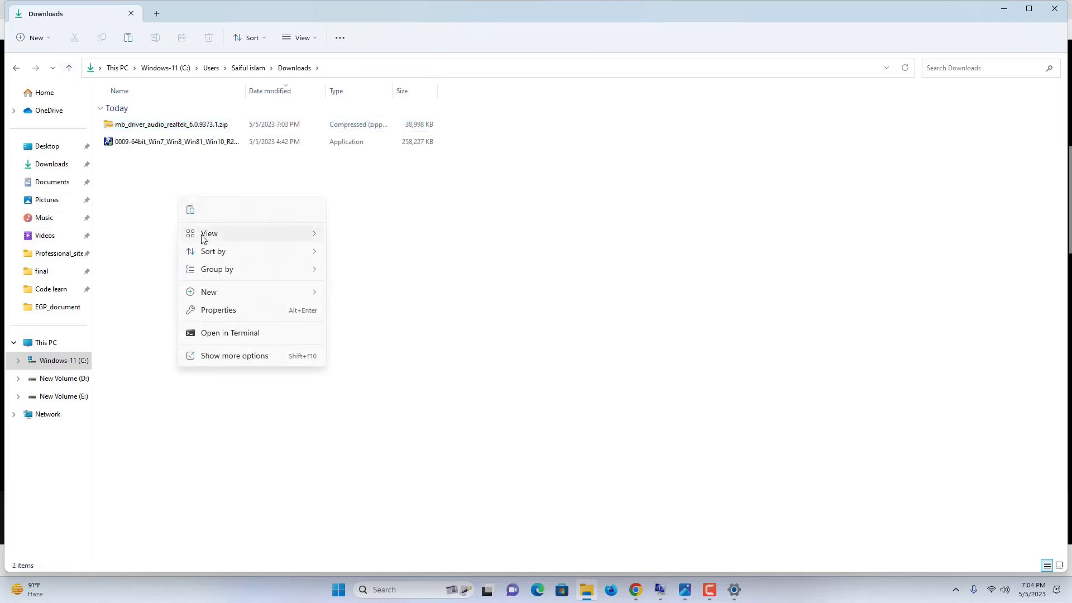
click(190, 219)
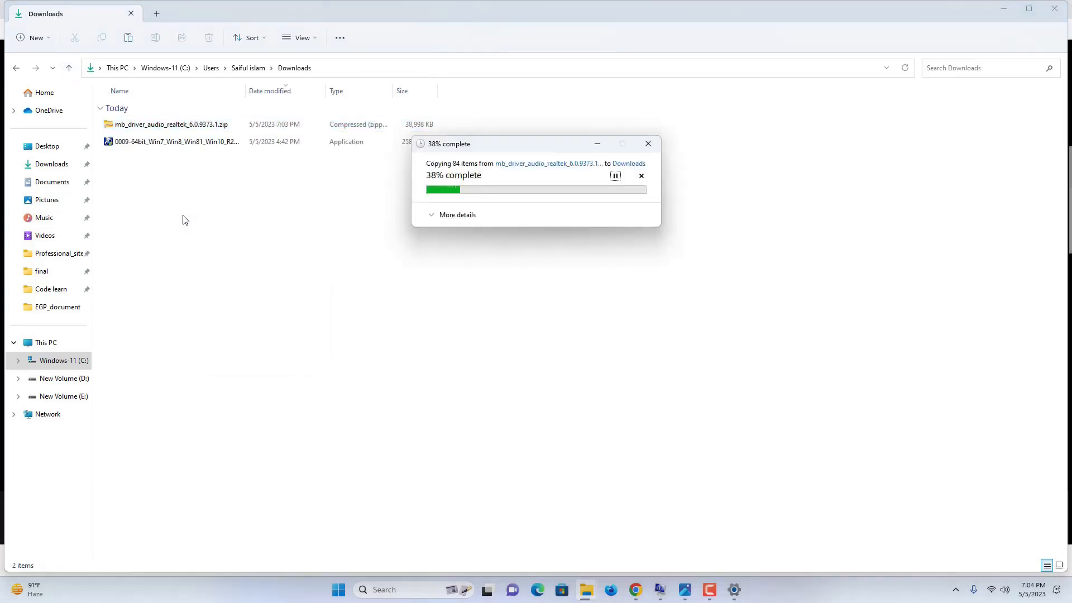
right_click(138, 201)
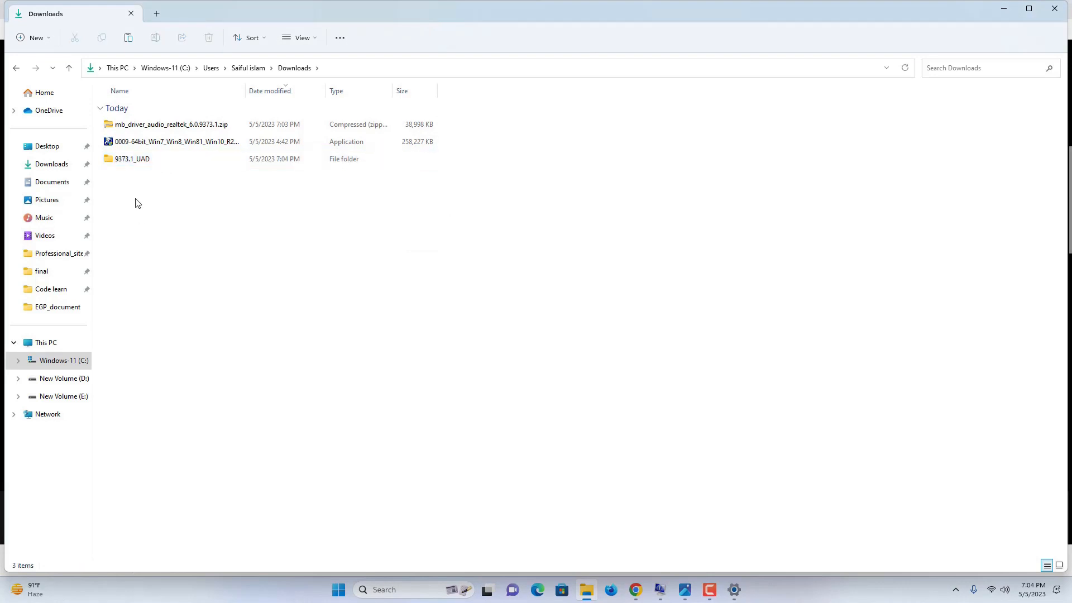
Run Setup.exe from the extracted 9373.1_UAD folder as administrator and proceed past the welcome page to install the Realtek Audio Driver.
mouse_move(199, 249)
click(227, 202)
click(132, 164)
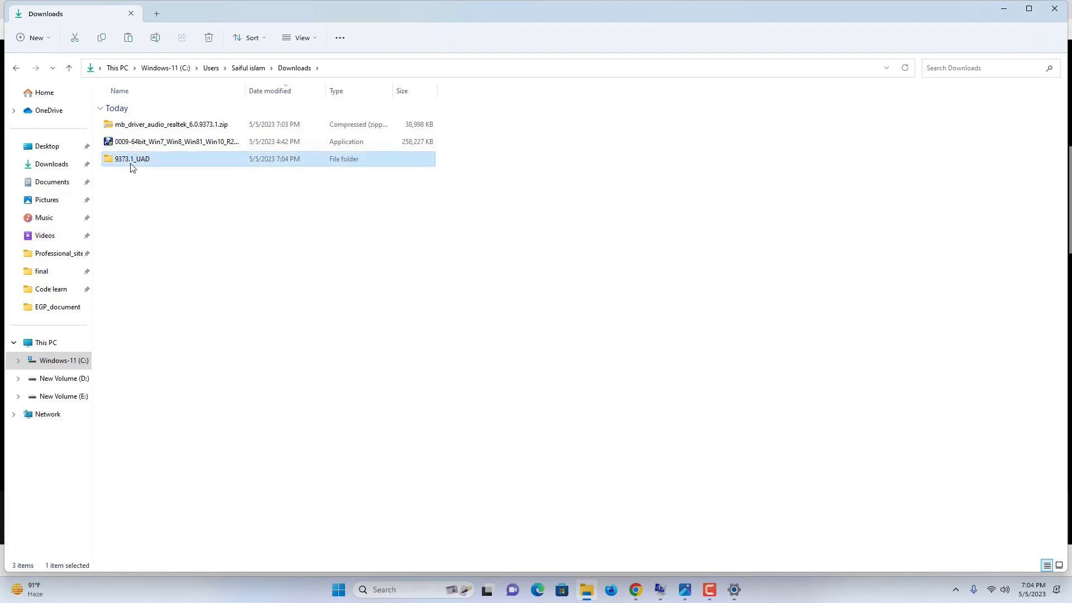
double_click(131, 162)
scroll(213, 304, down, 10)
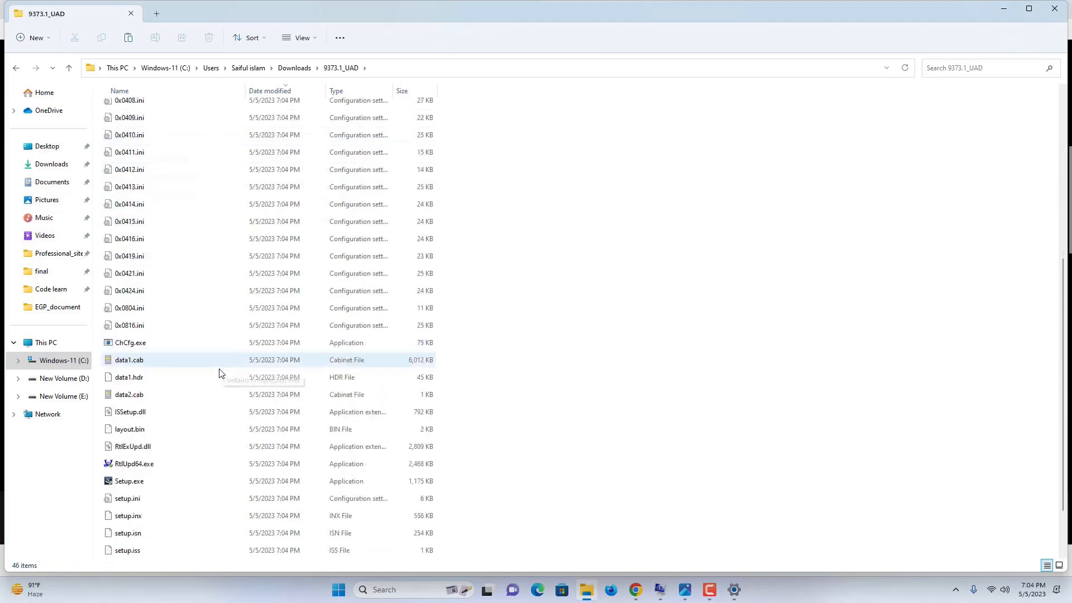
right_click(133, 414)
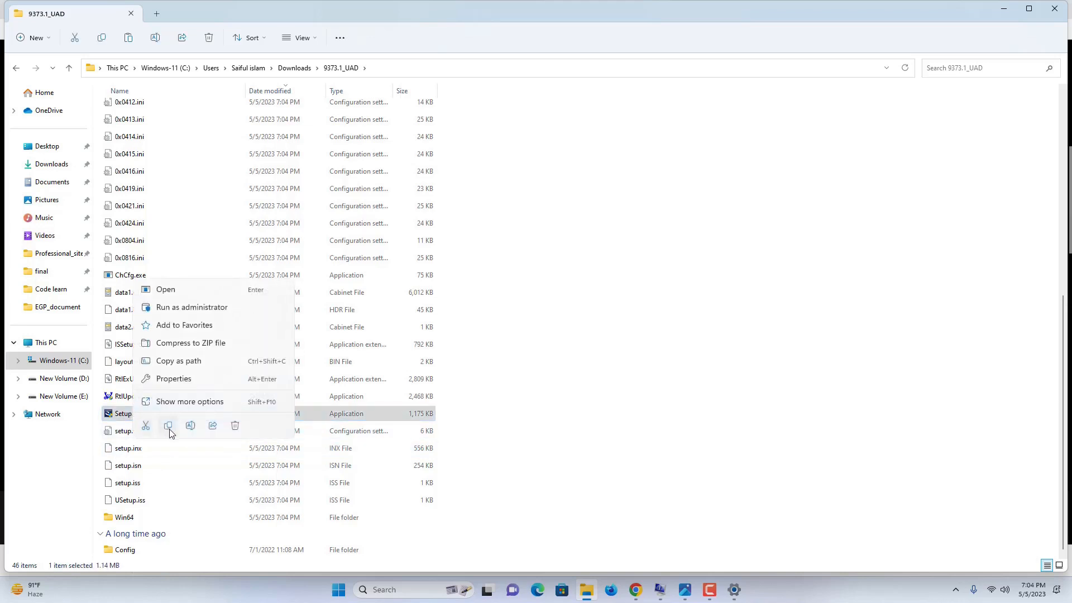
click(209, 308)
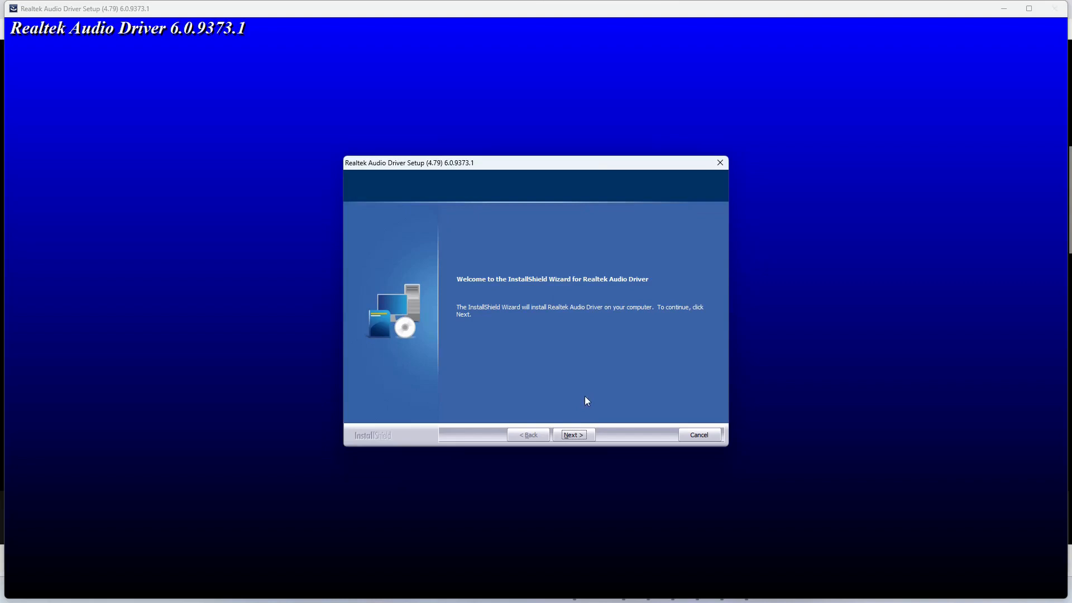
click(573, 434)
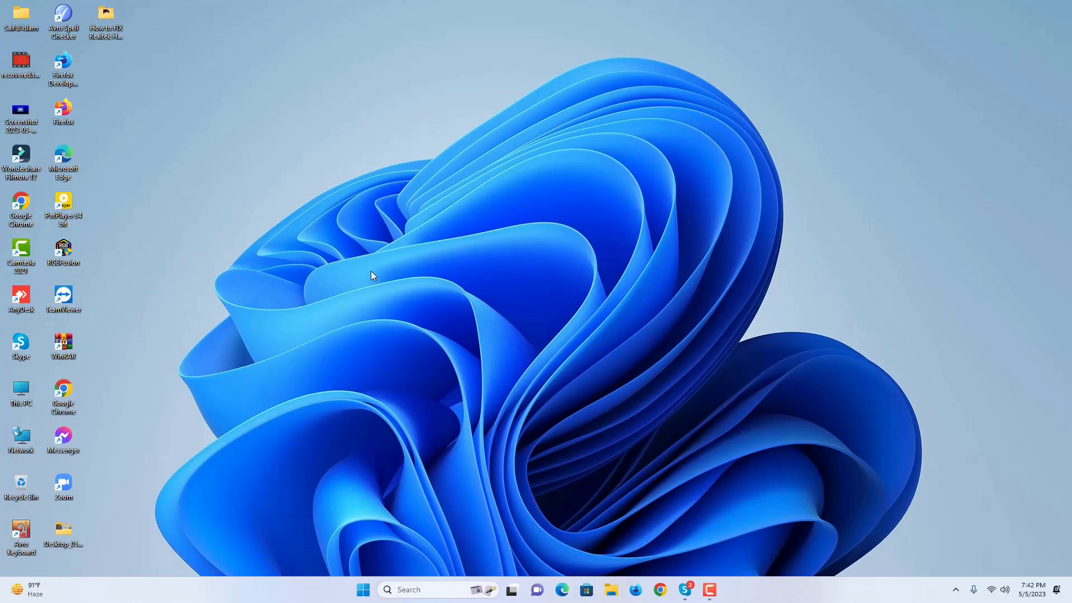
Open the Sound settings from Control Panel, close Control Panel and move the Sound dialog clear of the desktop's centre.
right_click(414, 229)
click(442, 272)
mouse_move(421, 588)
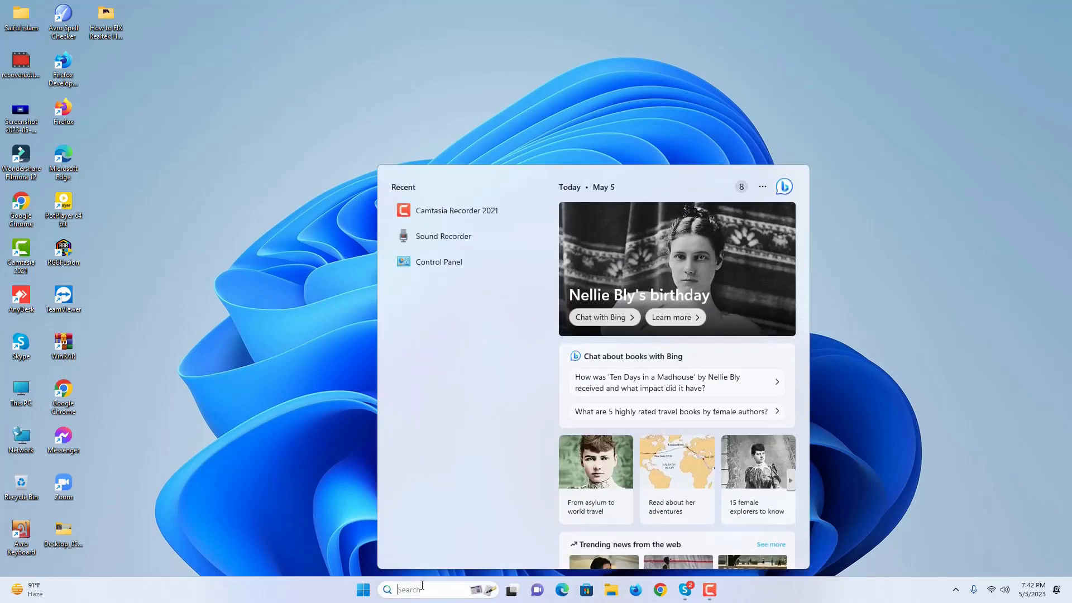
click(464, 264)
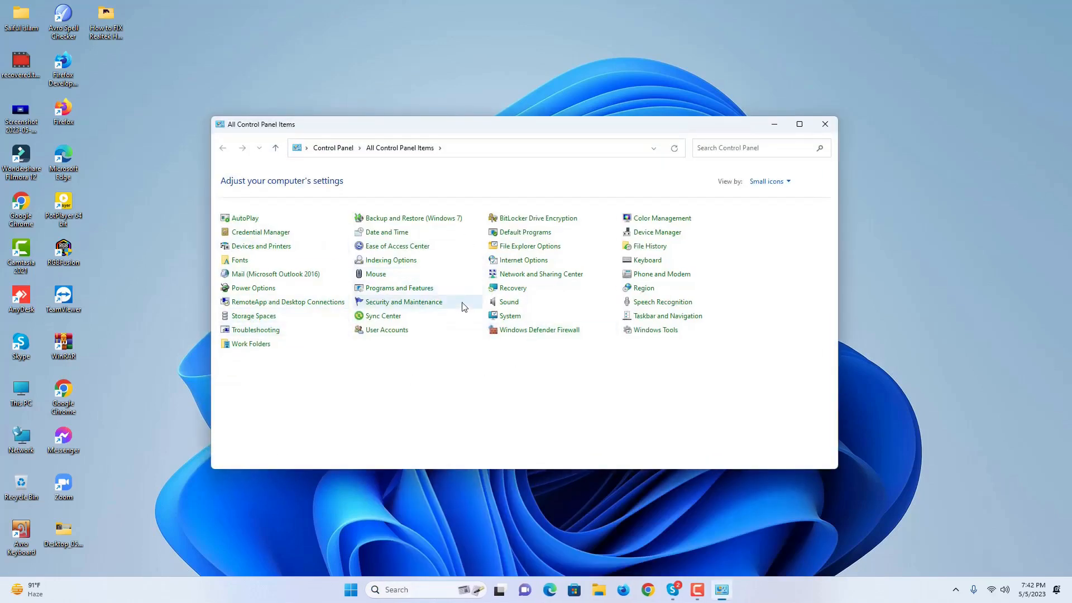
click(504, 306)
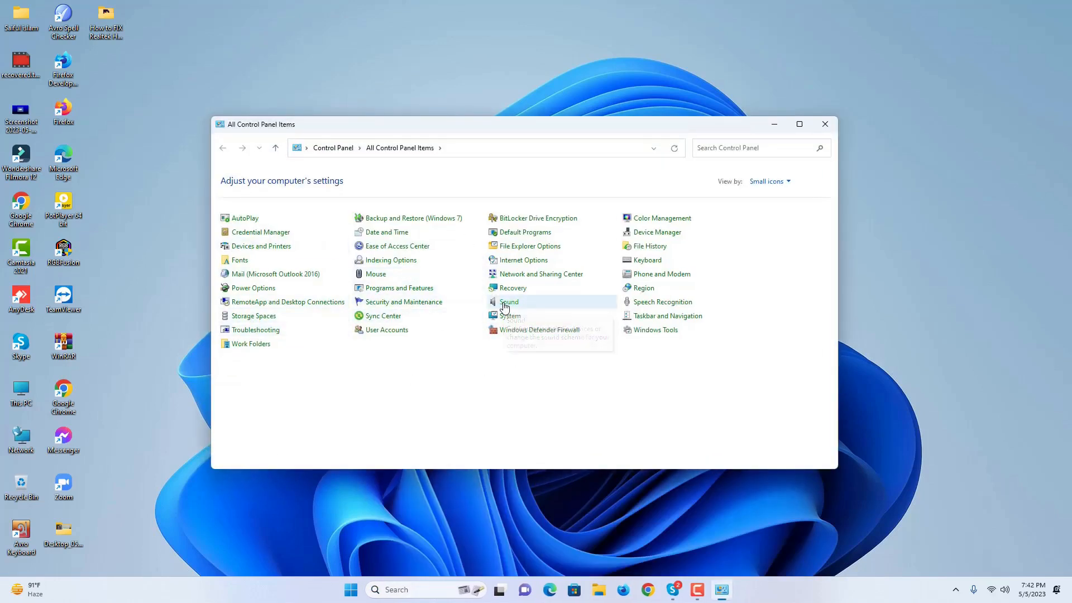
click(825, 124)
drag(273, 138, 740, 67)
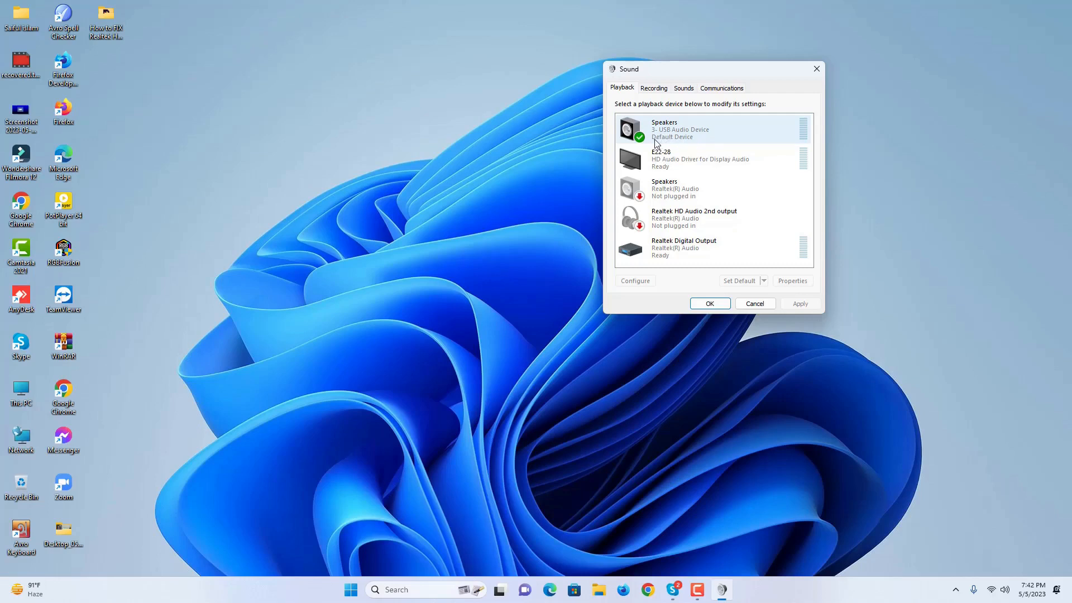
Examine the recording and playback devices in the Sound dialog to check the Realtek microphone and speaker entries.
click(649, 91)
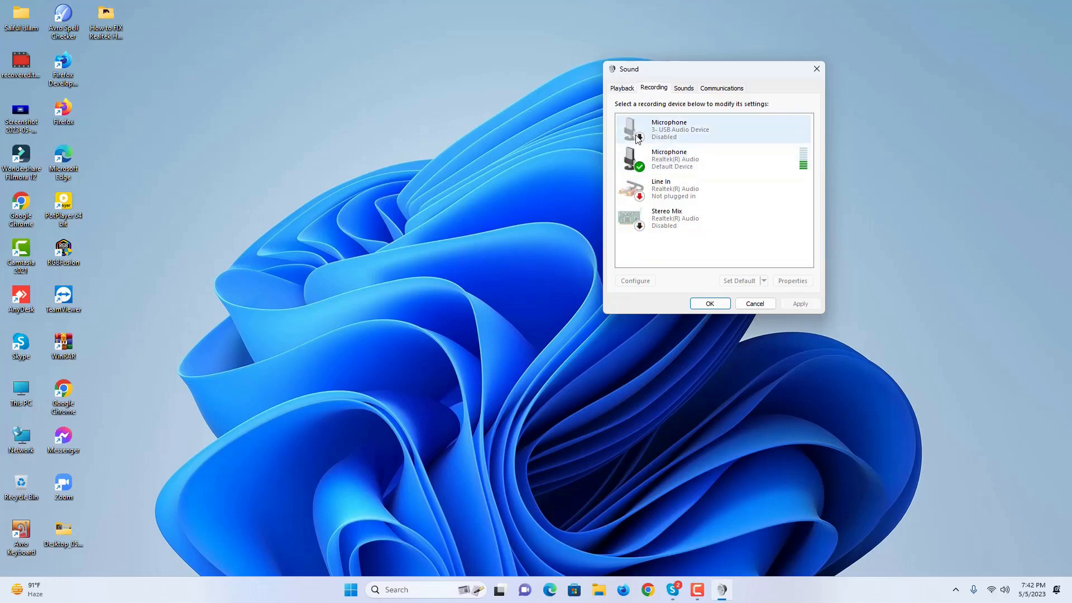
key(Up)
click(644, 171)
click(624, 89)
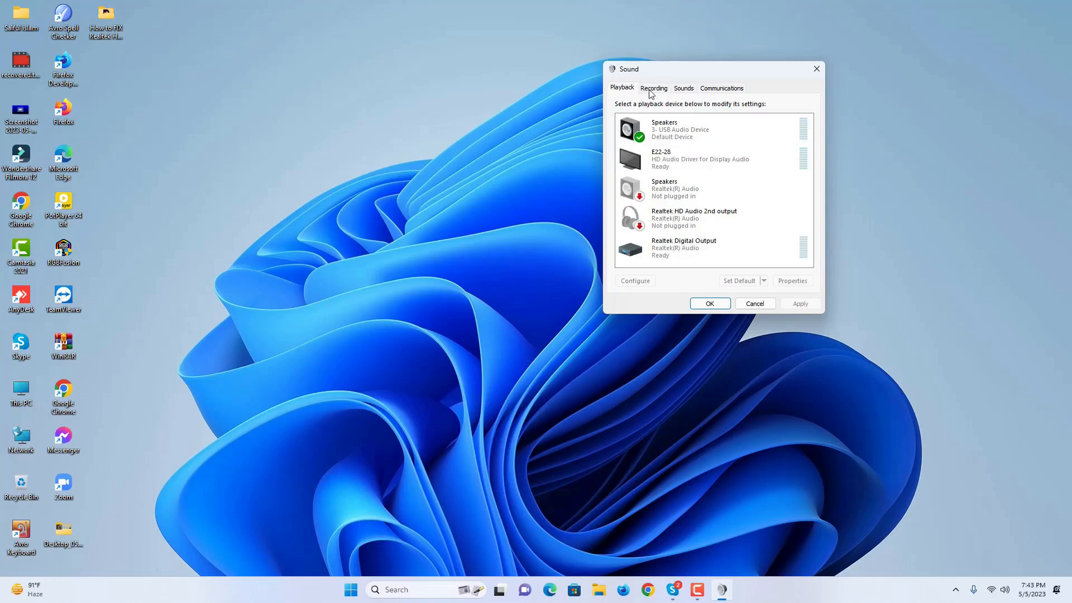
click(652, 91)
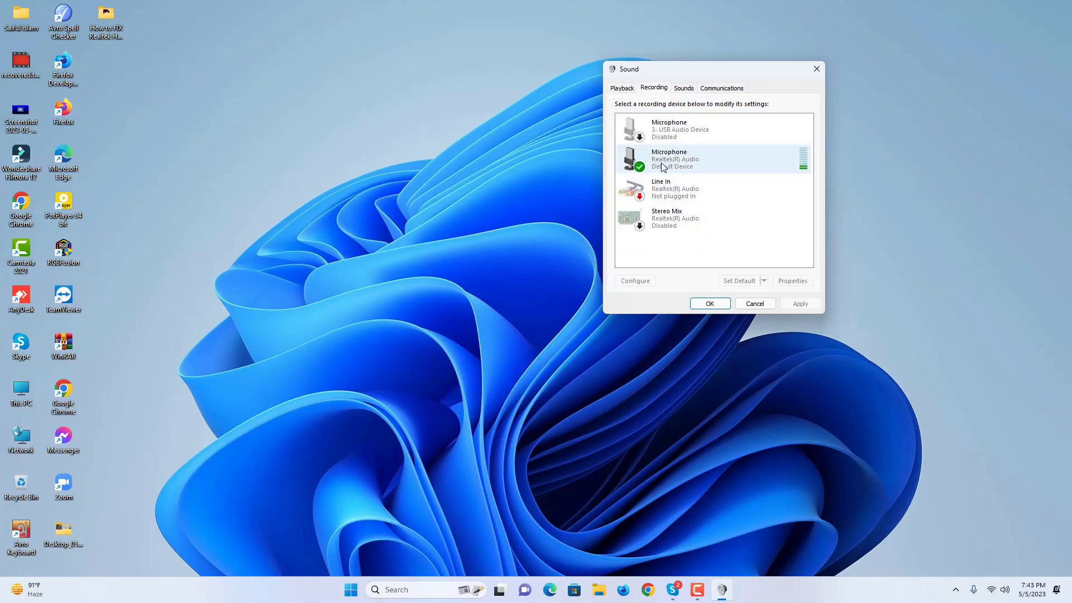